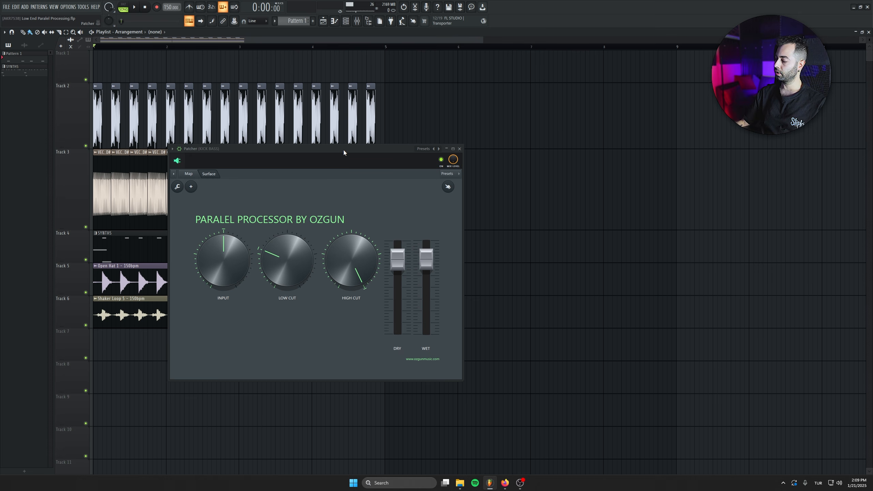
- Play the full arrangement and compare the Patcher effect's mix level at 0% and at 100%
mouse_move(352, 157)
left_mouse_down()
mouse_move(331, 156)
mouse_move(339, 161)
left_mouse_up()
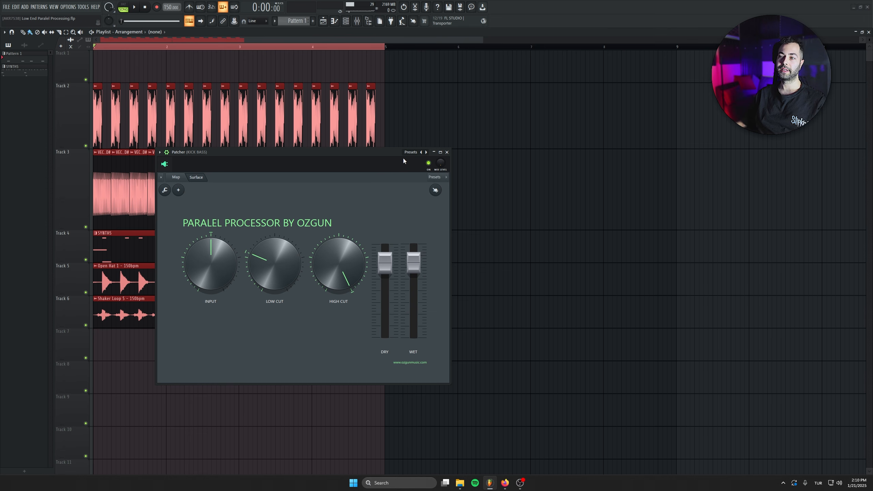
key("space")
key("XF86AudioRaiseVolume")
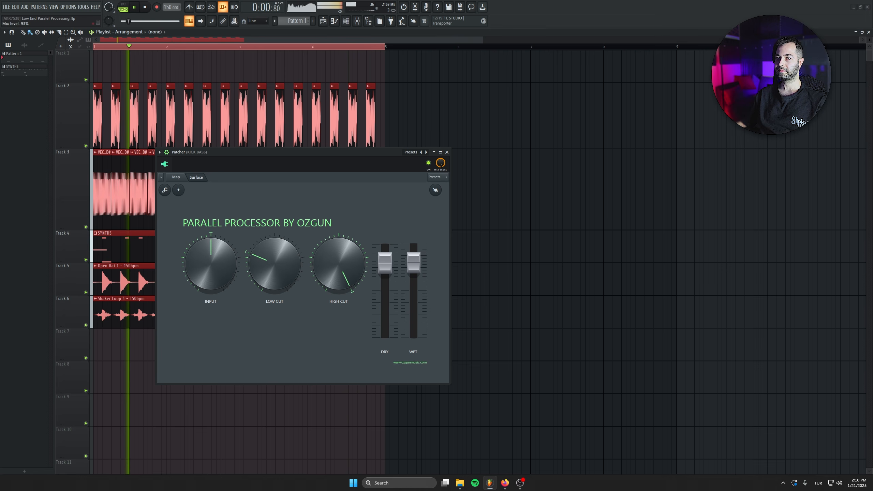
left_click_drag(438, 163, 438, 213)
left_click_drag(441, 165, 441, 117)
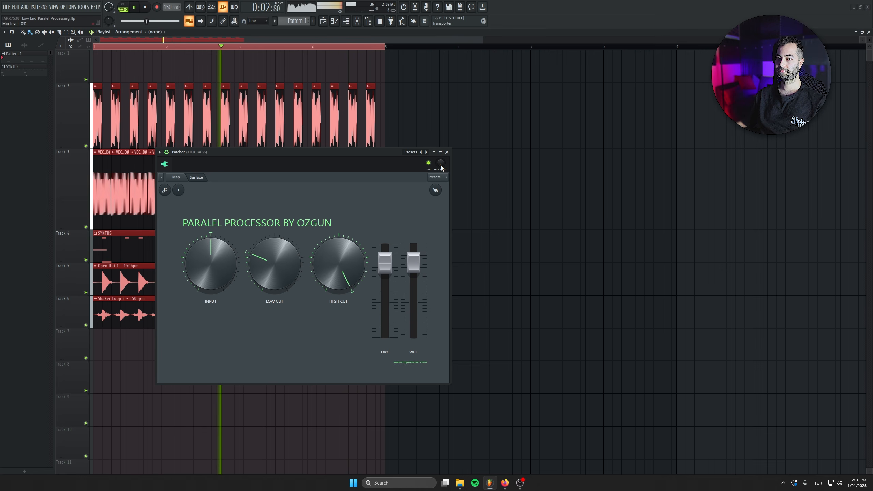
key("space")
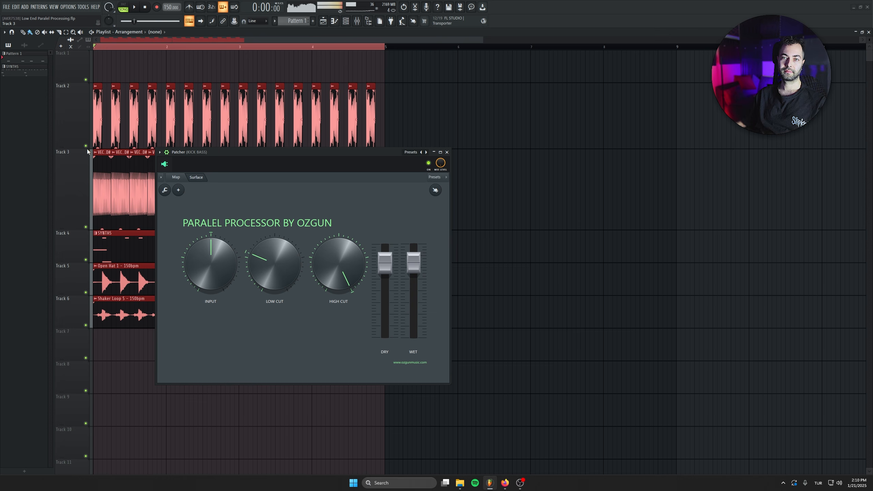
- Leave only Track 2 and Track 3 audible and compare the Patcher mix level at minimum and maximum during playback
right_click(86, 145)
left_click(85, 227)
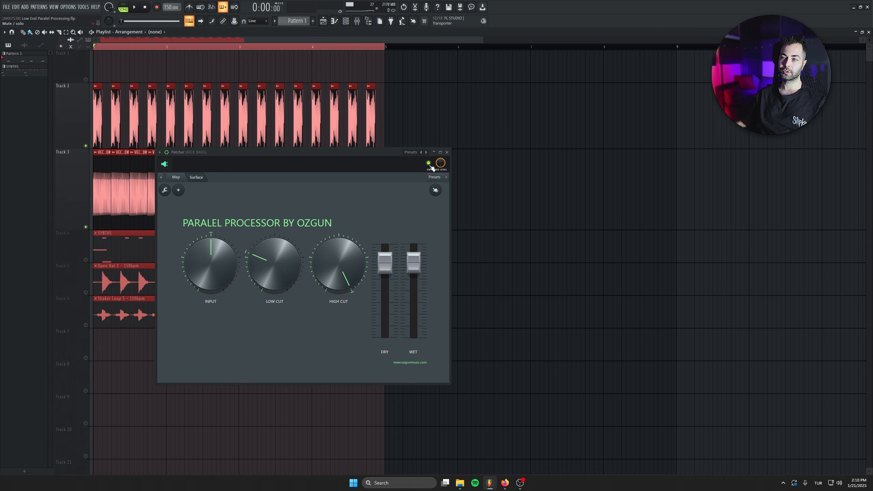
left_click_drag(442, 164, 442, 213)
key("space")
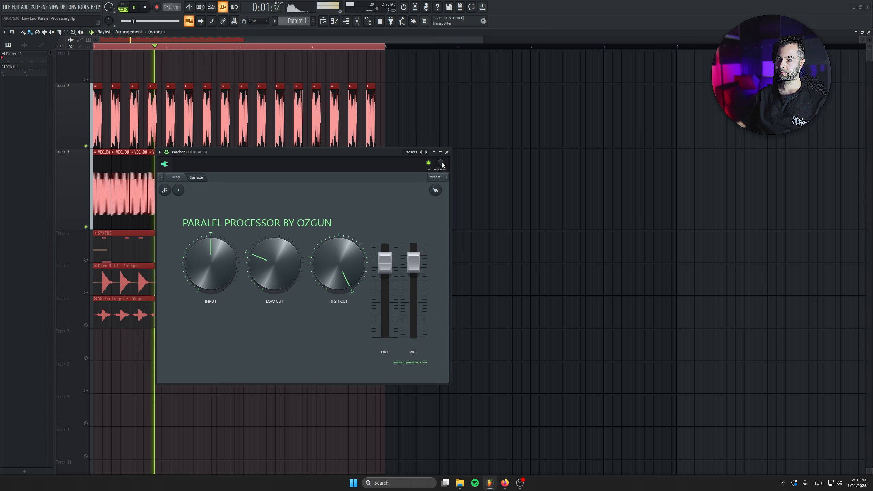
left_click_drag(442, 164, 442, 114)
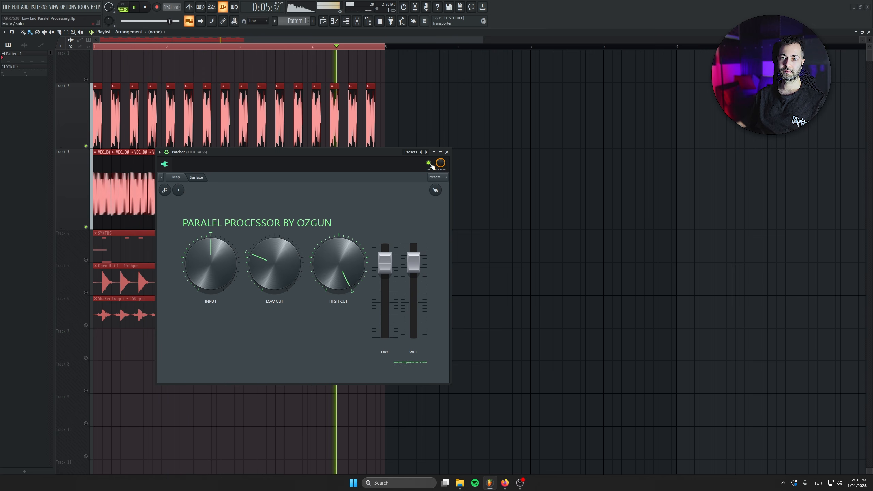
key("space")
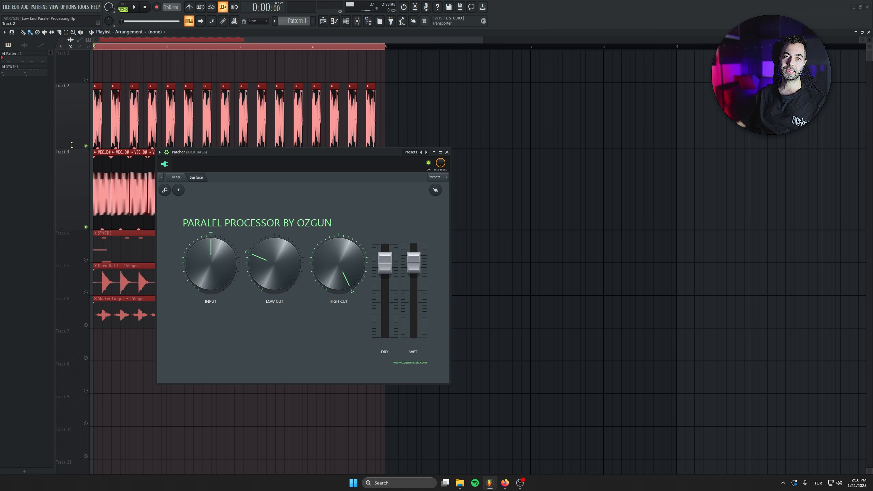
- Solo the kick on Track 2 and listen to it while varying the Patcher mix level, ending at 100%
scroll(74, 142, "up", 4)
left_click(85, 146, "ctrl")
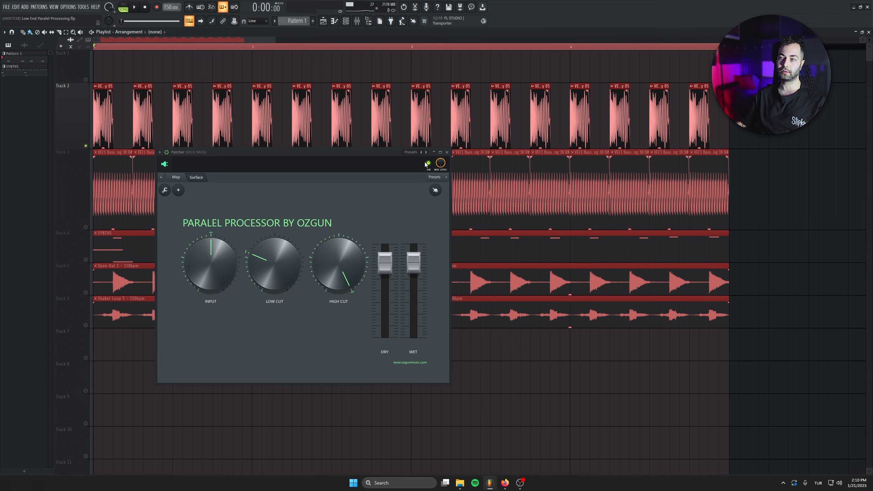
left_click_drag(441, 163, 440, 166)
key("space")
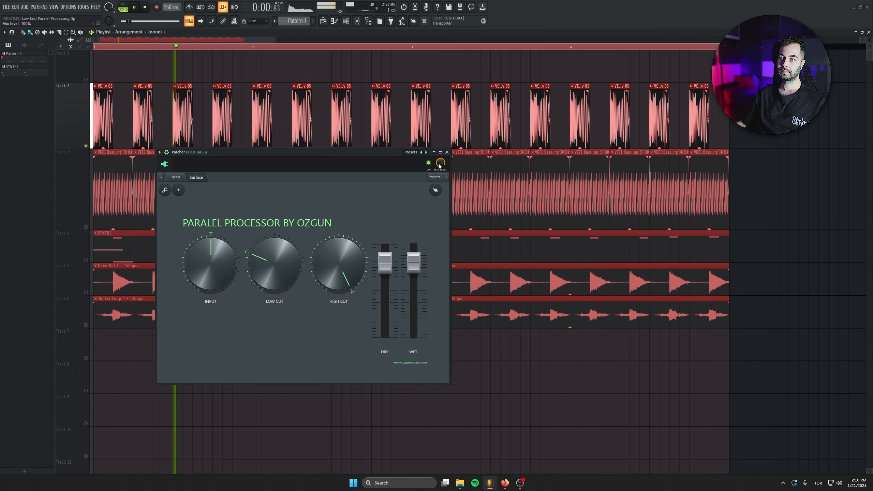
- Solo the bass on Track 3 and listen to it with the effect, restoring Track 2 alongside it at the end
left_click(85, 227, "ctrl")
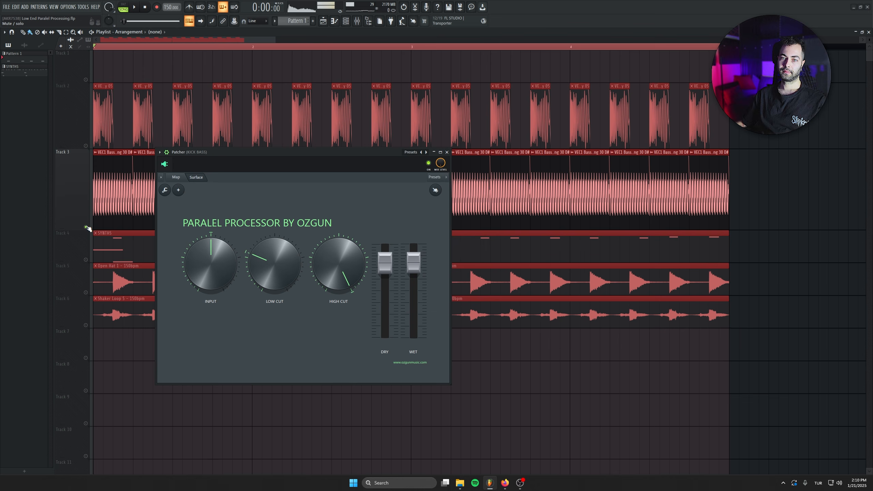
key("space")
key("space")
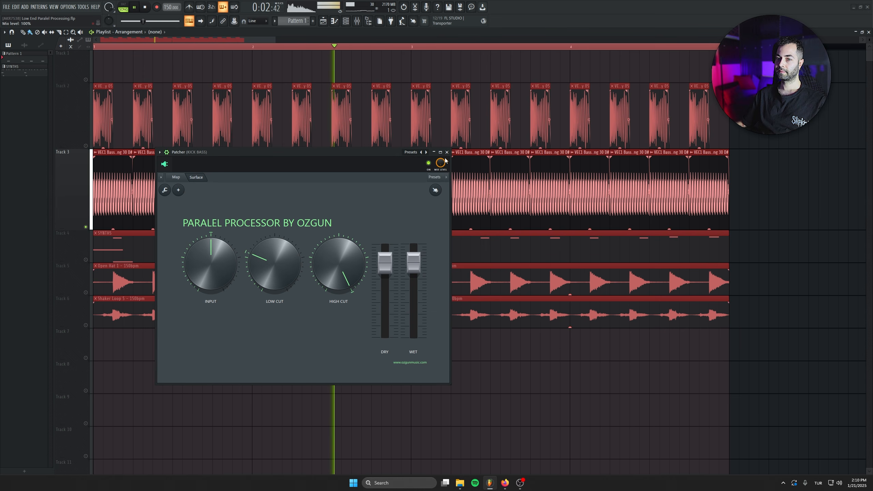
key("space")
left_click(86, 145)
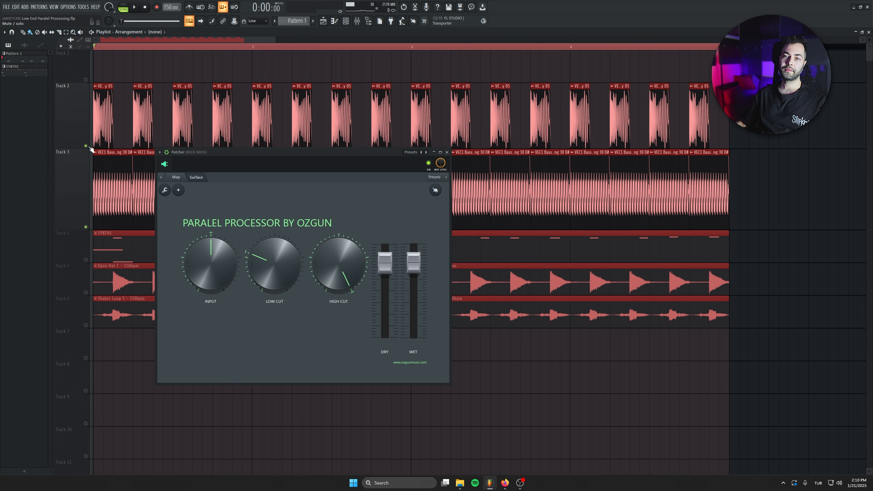
- Examine the effect's routing in the Patcher map, return to the control surface and narrow the plugin window
left_click(176, 177)
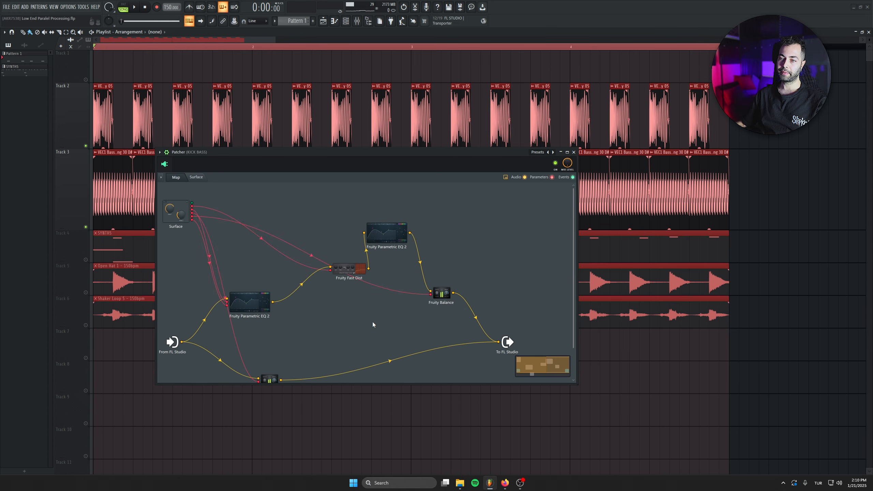
scroll(365, 280, "down", 2)
left_click(196, 177)
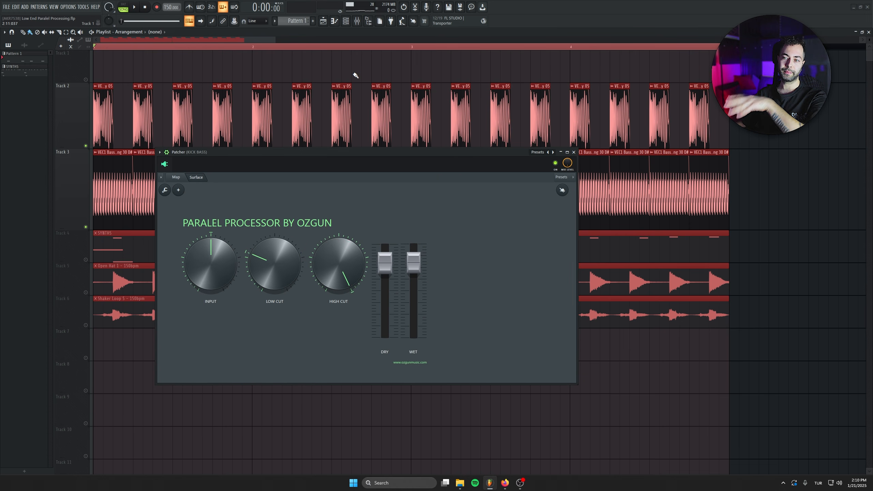
left_click_drag(578, 247, 457, 247)
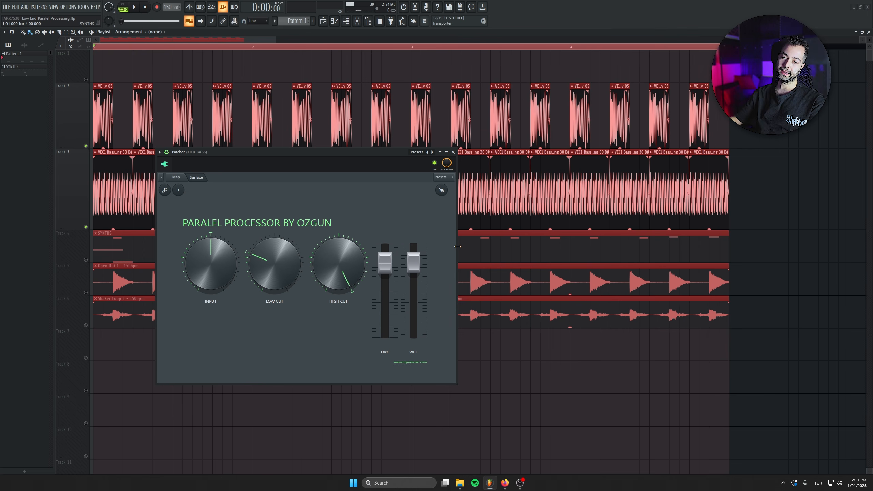
- Play the kick and bass with Wet at minimum to hear only the dry signal, and with Dry at minimum to hear only the wet
left_click_drag(414, 263, 416, 343)
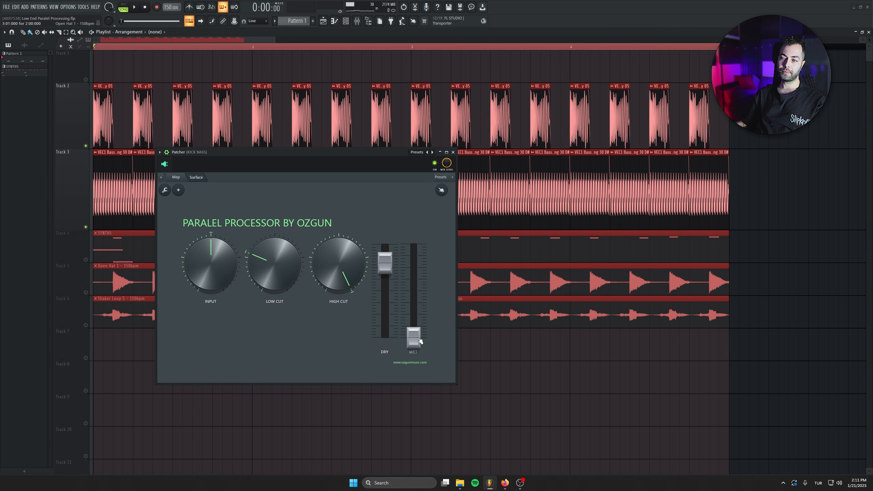
key("space")
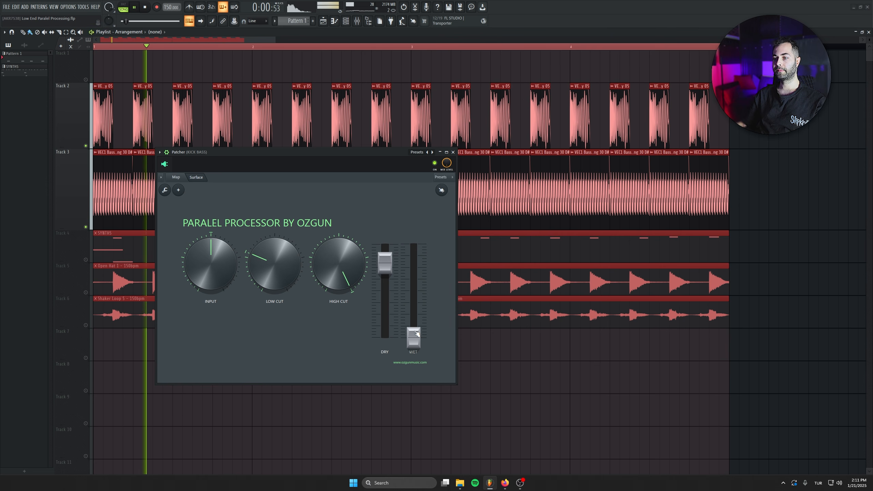
left_click_drag(390, 267, 385, 337)
key("space")
left_click_drag(425, 311, 430, 312)
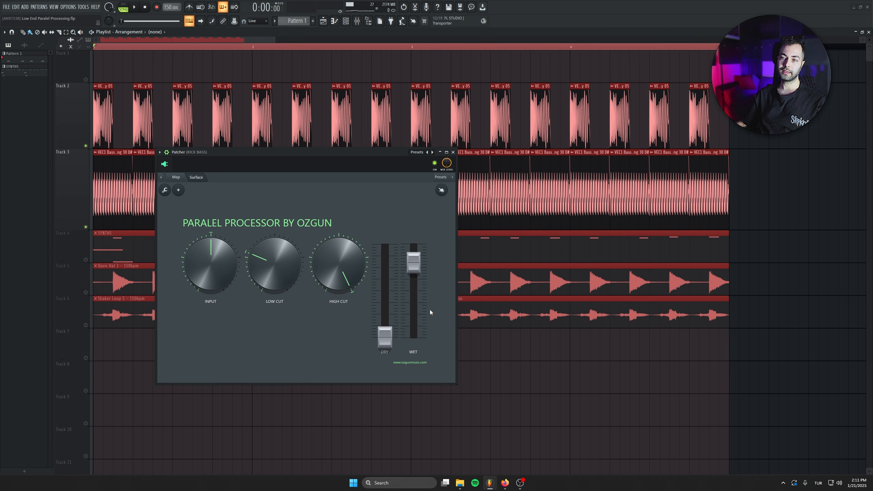
key("space")
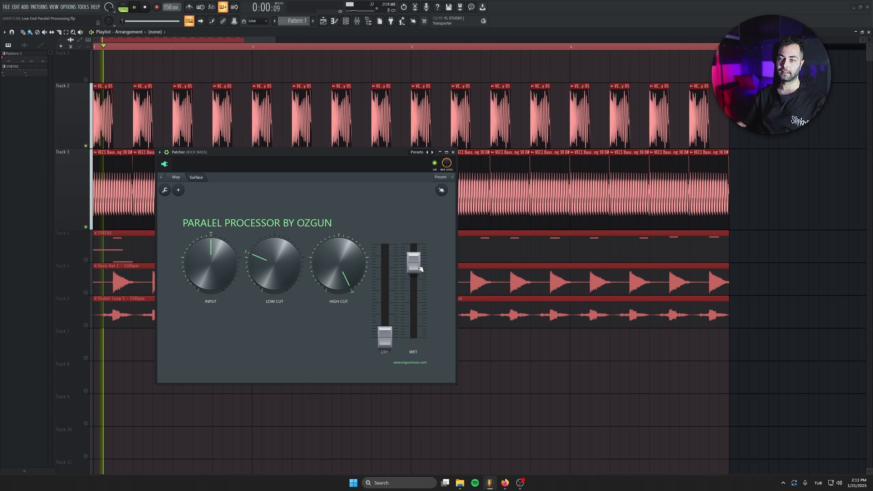
mouse_move(420, 269)
left_mouse_down()
mouse_move(421, 339)
mouse_move(421, 263)
left_mouse_up()
key("space")
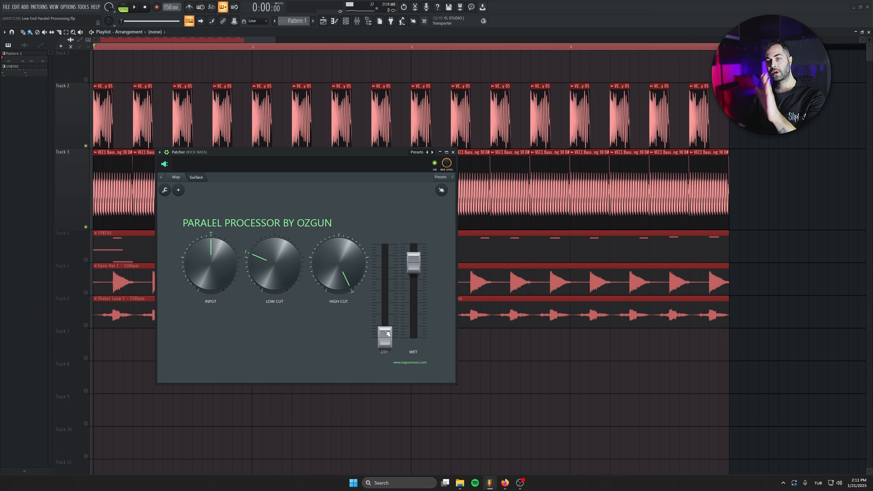
- Try out the Input knob while the wet signal plays, returning it to its centre position
left_click_drag(229, 271, 228, 243)
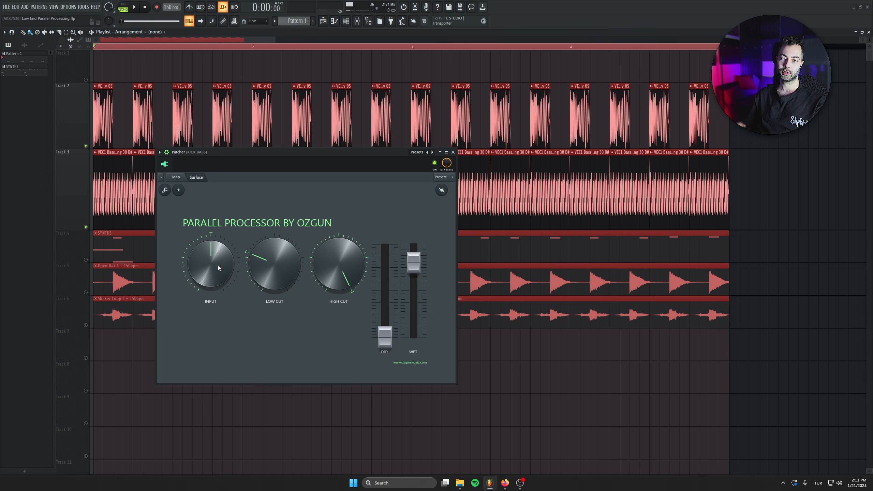
key("space")
mouse_move(218, 265)
left_mouse_down()
mouse_move(219, 217)
mouse_move(218, 265)
left_mouse_up()
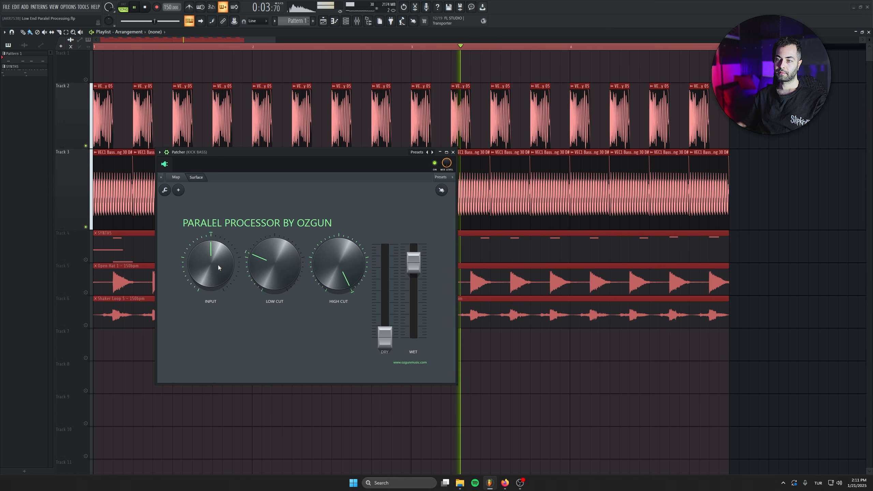
key("space")
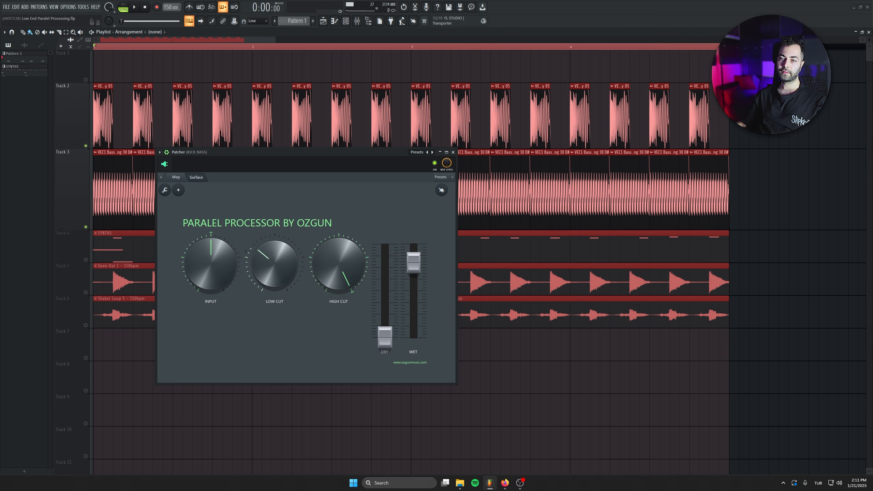
- Audition higher and lower Low Cut settings on the wet signal and return the knob to its default position
left_click_drag(264, 269, 264, 237)
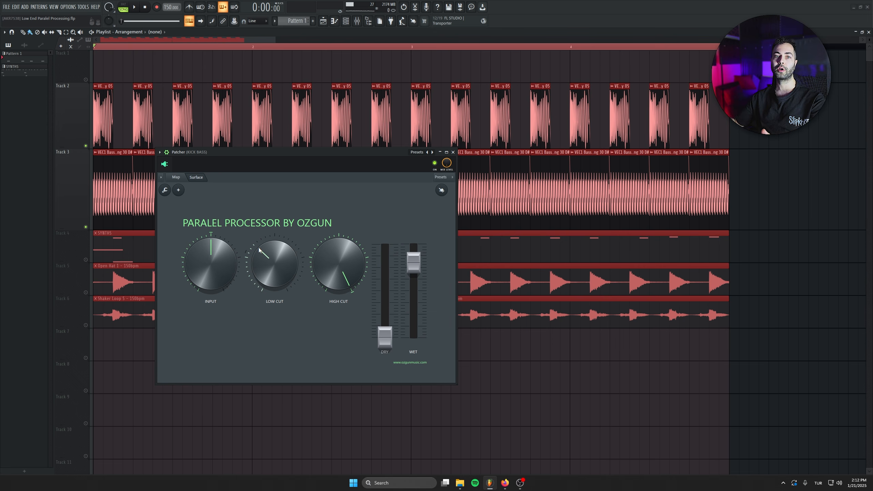
left_click_drag(262, 256, 261, 260)
left_click(278, 258, "alt")
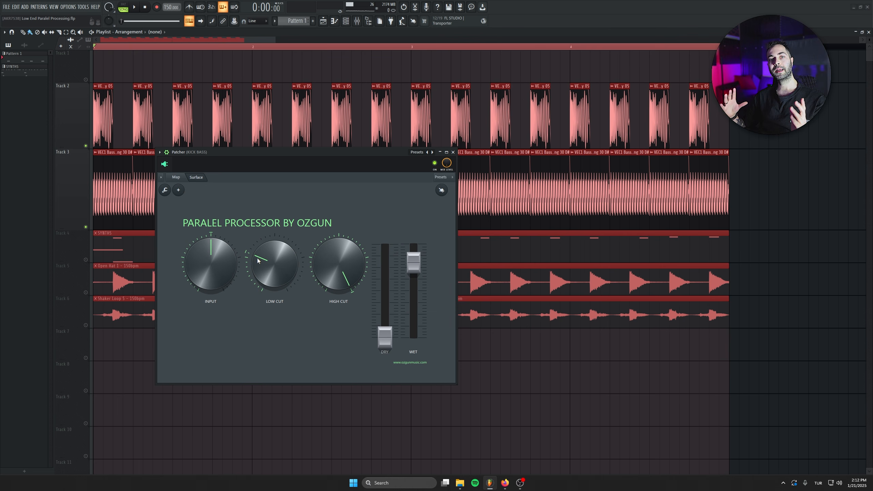
key("space")
mouse_move(257, 257)
left_mouse_down()
mouse_move(257, 244)
mouse_move(258, 282)
mouse_move(257, 274)
left_mouse_up()
key("space")
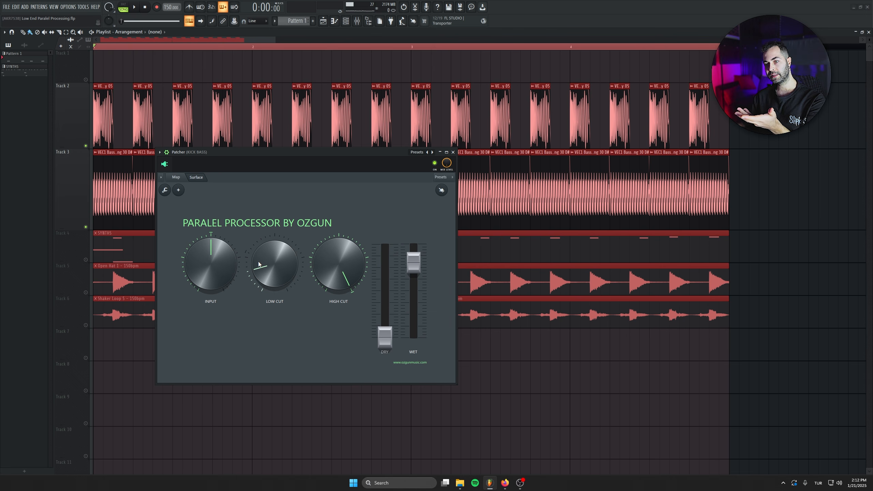
left_click_drag(258, 262, 258, 251)
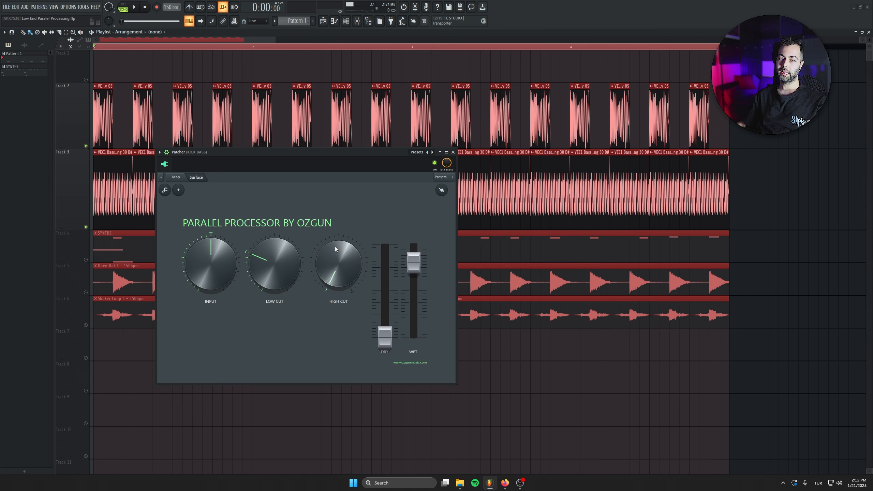
- Turn High Cut down to slightly below its midpoint and play the wet signal alone
left_click_drag(336, 247, 336, 275)
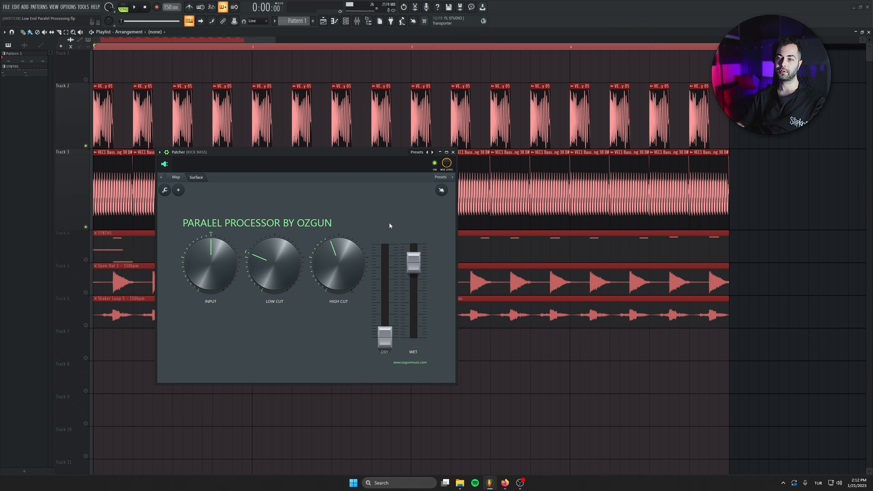
left_click_drag(340, 265, 345, 284)
key("space")
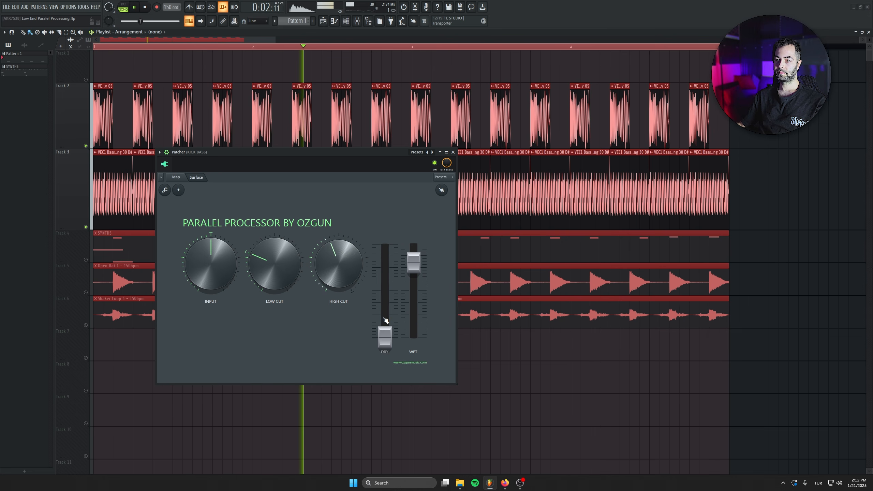
key("space")
- Restore the Dry fader, pull Wet to minimum and blend Wet back up to the same level as Dry during playback
left_click_drag(392, 332, 413, 337)
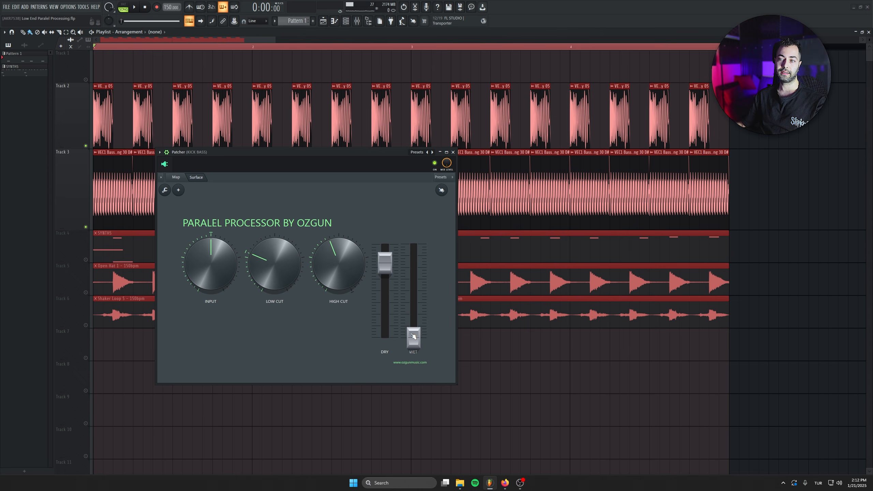
key("space")
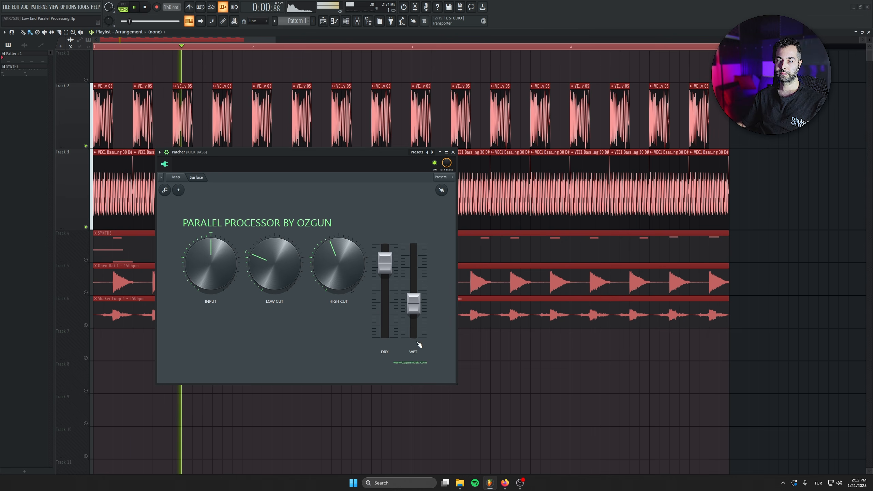
left_click_drag(411, 338, 414, 263)
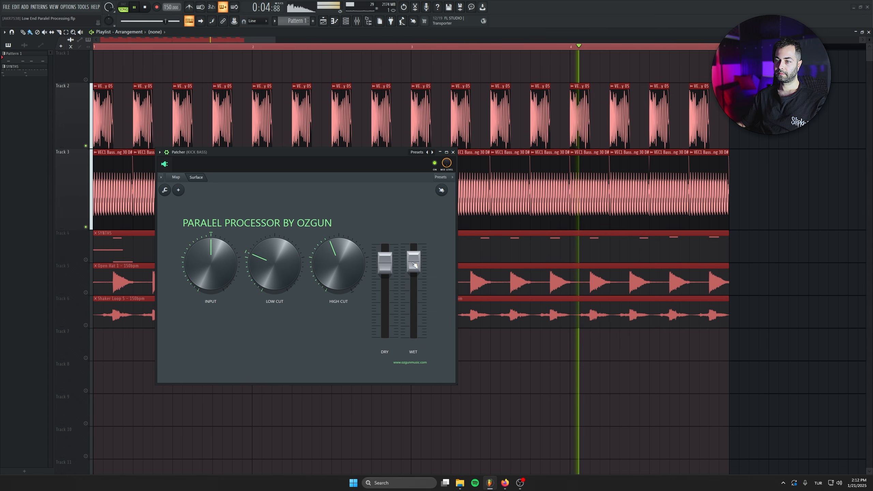
- Experiment with different High Cut, Low Cut and Input settings during playback, returning the knobs to their default positions
left_click_drag(340, 266, 340, 246)
mouse_move(275, 267)
left_mouse_down()
mouse_move(275, 259)
mouse_move(274, 267)
left_mouse_up()
left_click_drag(218, 271, 218, 251)
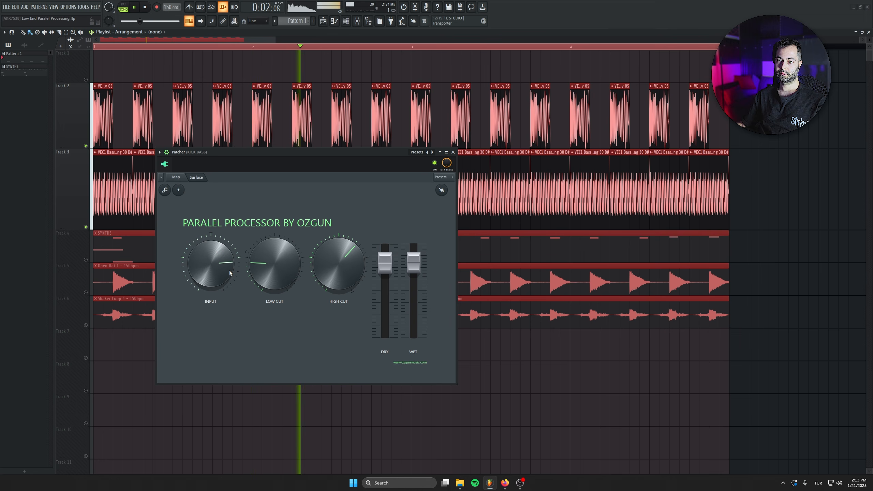
left_click_drag(277, 270, 276, 259)
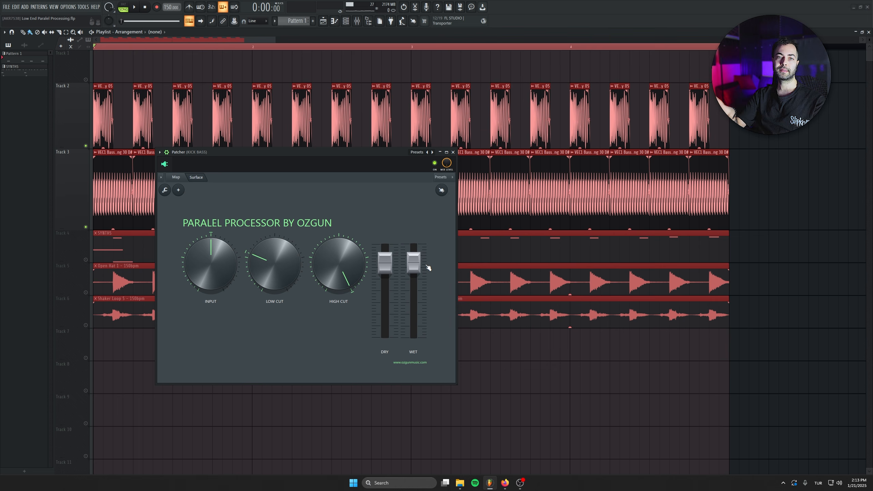
- Turn High Cut down to its midpoint during playback, then pull Wet to minimum and undo the Wet change
key("space")
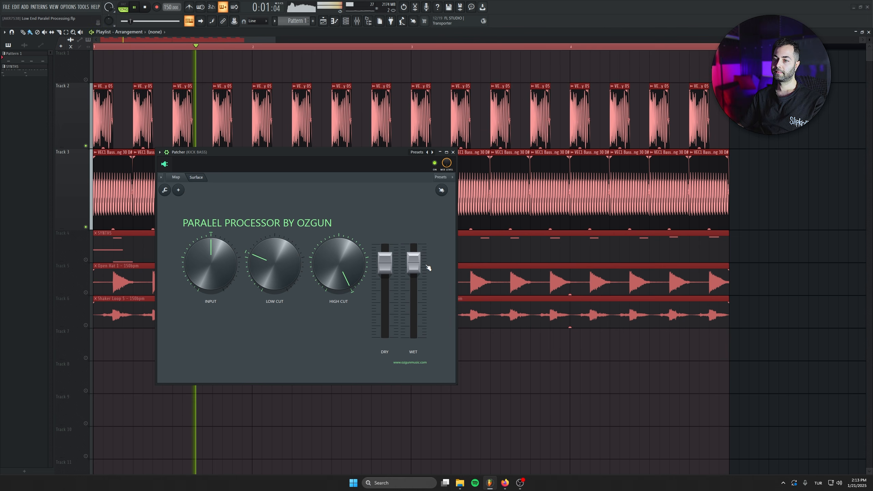
left_click_drag(344, 265, 340, 280)
left_click_drag(413, 263, 419, 333)
key("ctrl+z")
key("space")
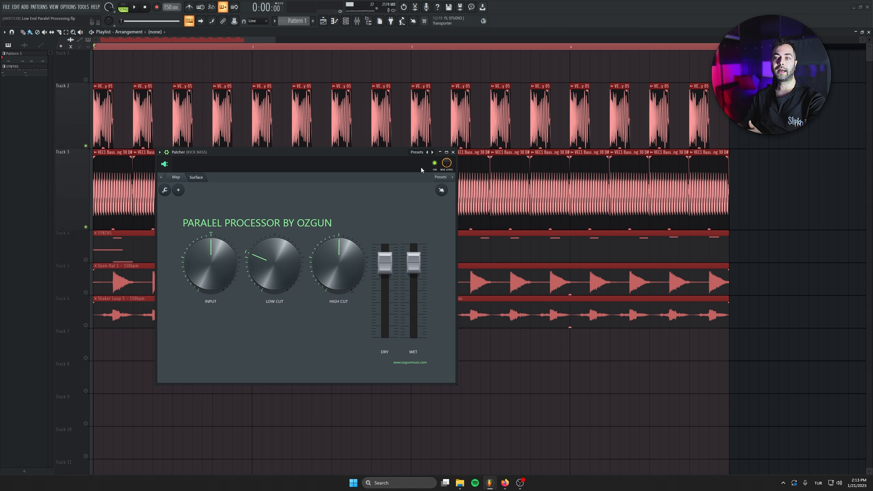
- Close the Patcher window, open the mixer to review the BASS and KICK BASS tracks, and bypass Patcher on KICK BASS
left_click(453, 152)
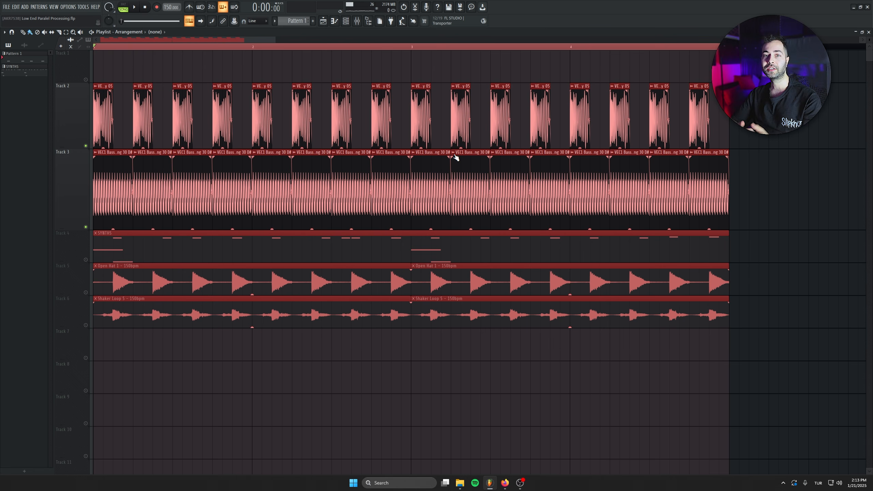
left_click(363, 21)
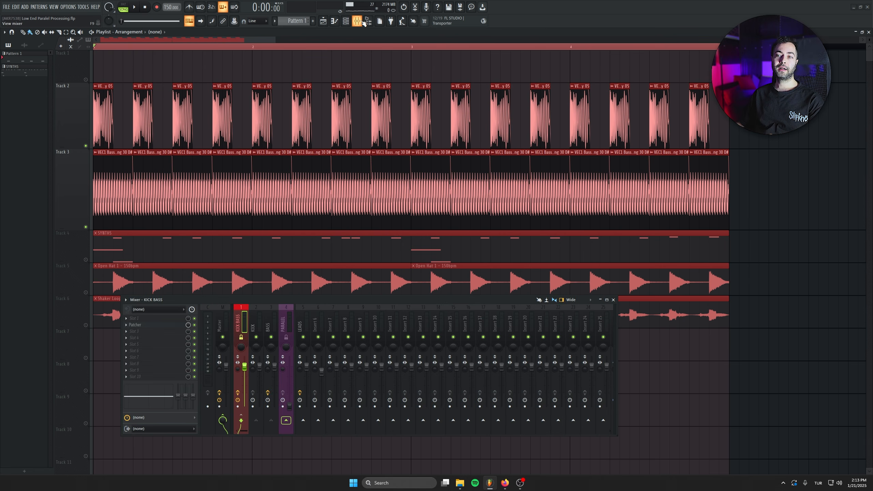
left_click(267, 321)
left_click(245, 316)
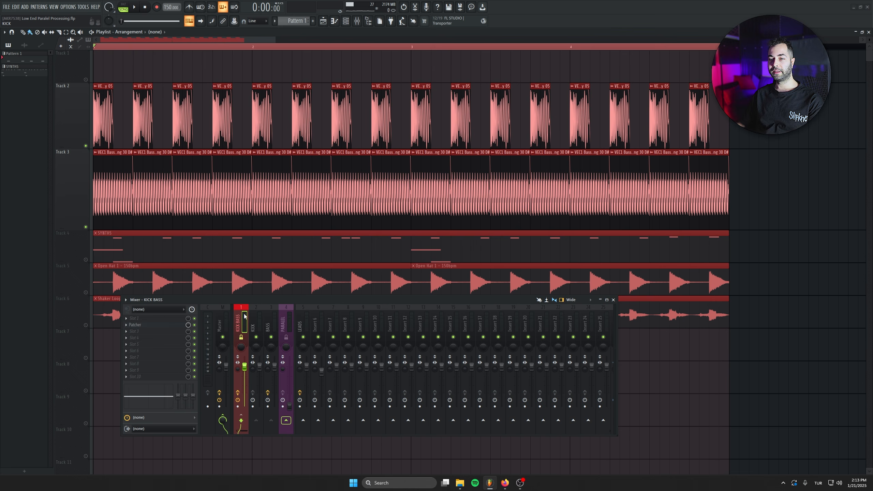
left_click(269, 313)
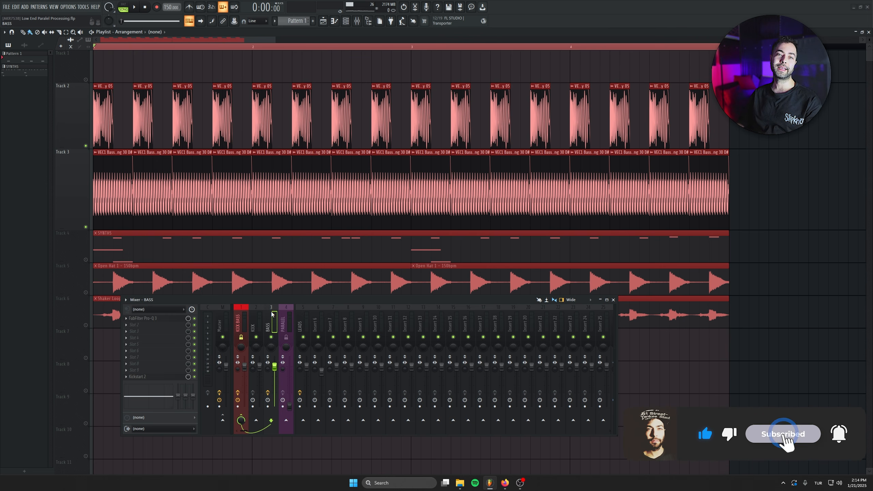
left_click(244, 318)
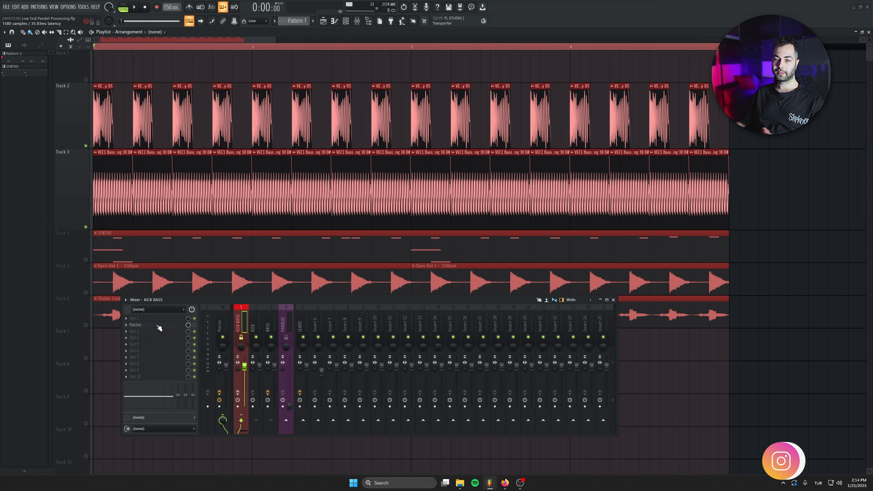
- Raise the PARALEL track's fader to its default level and route both the BASS and KICK tracks to PARALEL
key("space")
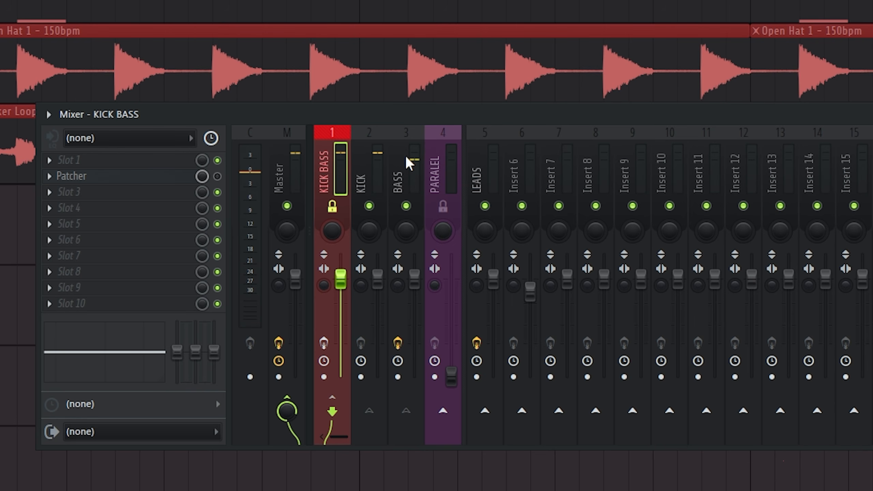
left_click(406, 155)
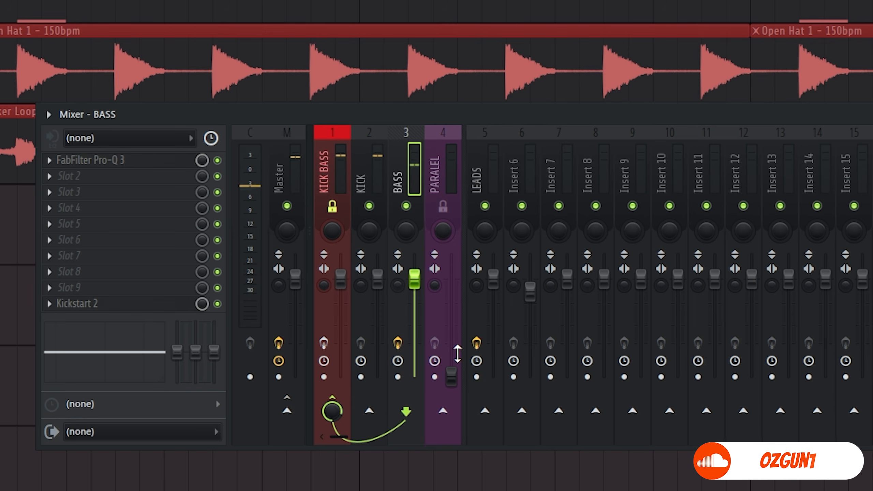
left_click(459, 206)
left_click(405, 141)
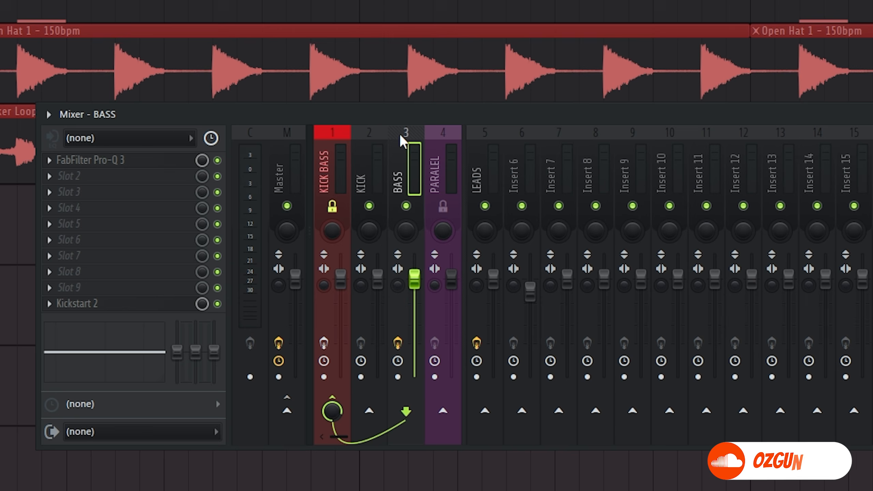
left_click(443, 411)
left_click(356, 170)
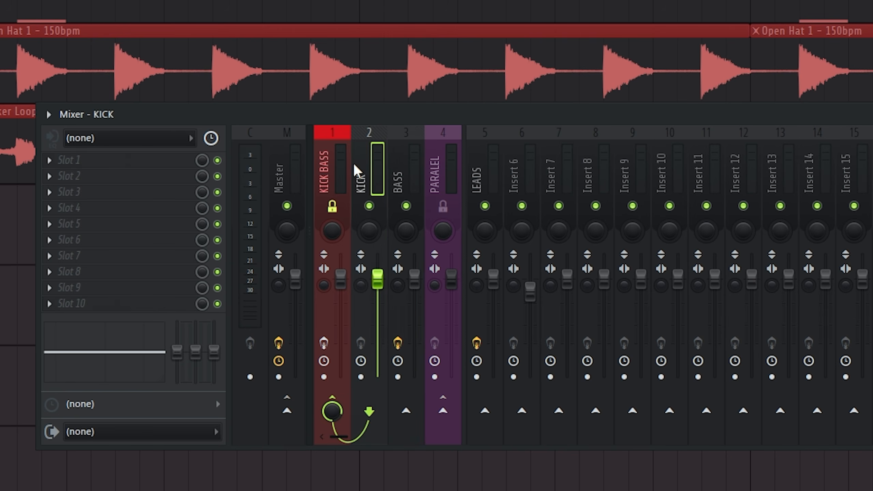
left_click(443, 411)
- Mute KICK BASS, unmute PARALEL and audition it, pulling its fader to minimum and undoing that change
left_click(331, 206)
key("space")
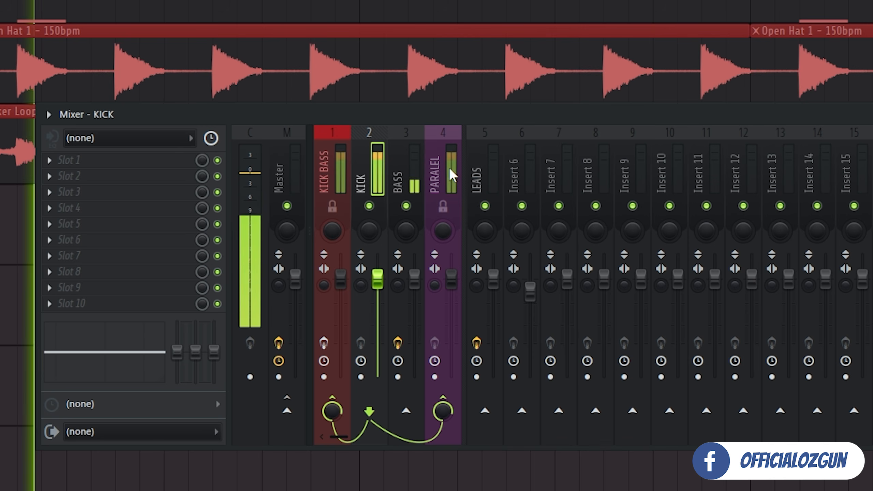
left_click(443, 206)
left_click(440, 171)
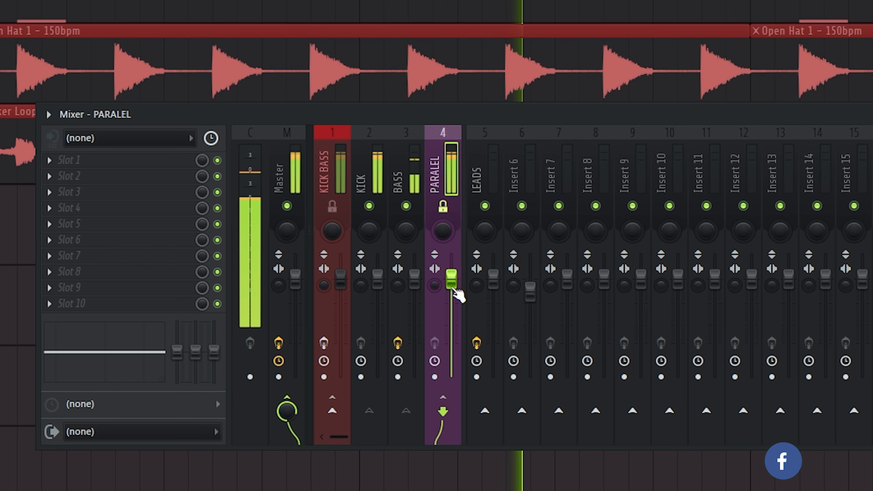
left_click_drag(453, 286, 454, 377)
key("ctrl+z")
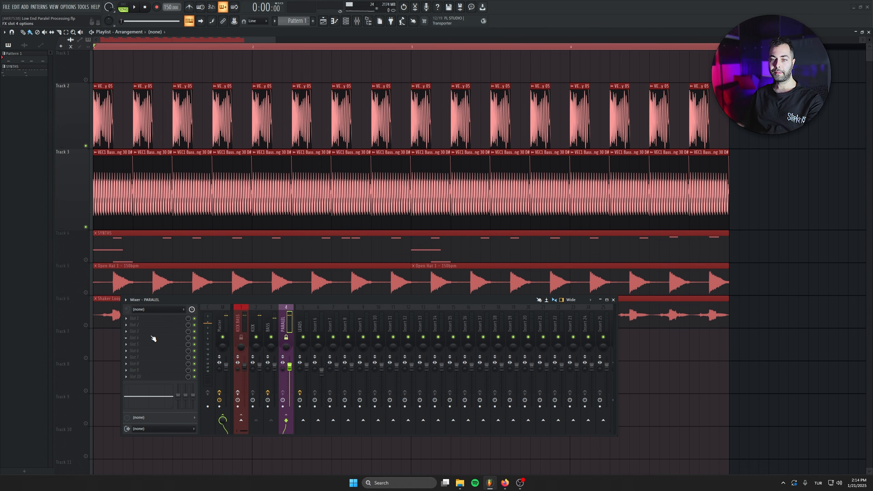
- Load Fruity Fast Dist on the PARALEL track, audition it and move it down to the second effect slot
left_click(157, 322)
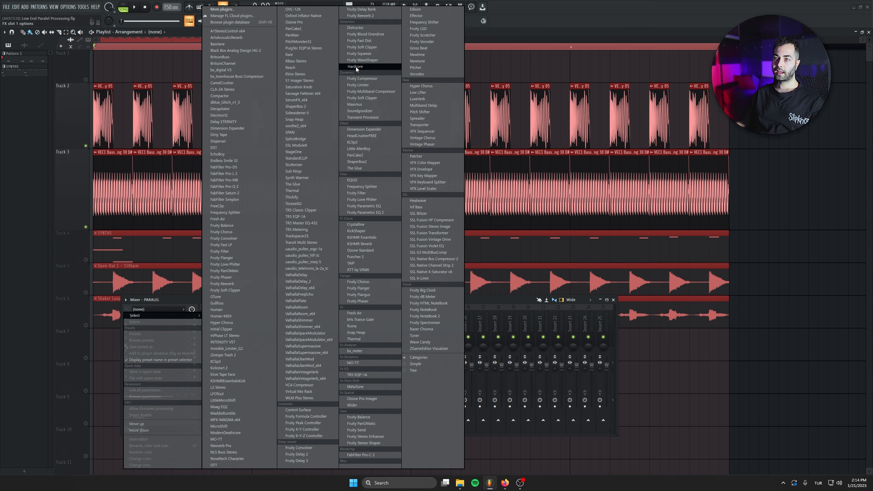
left_click(375, 41)
left_click_drag(127, 94, 203, 164)
key("space")
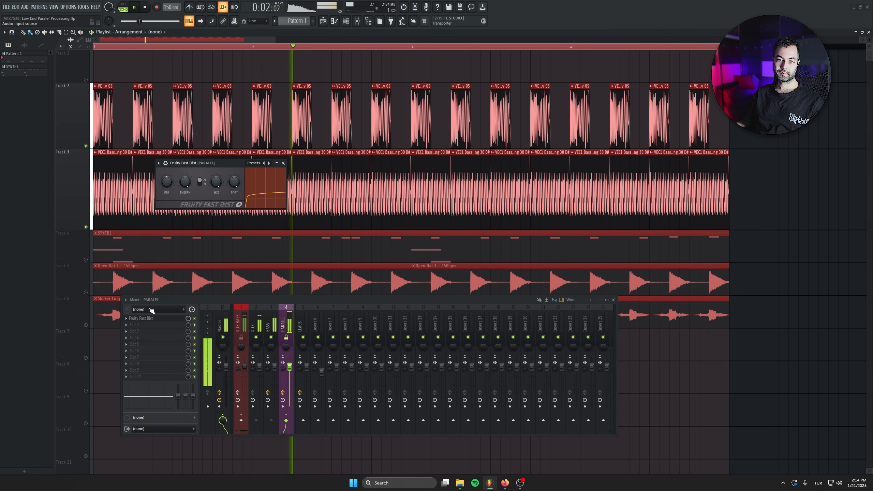
left_click_drag(145, 318, 152, 327)
key("space")
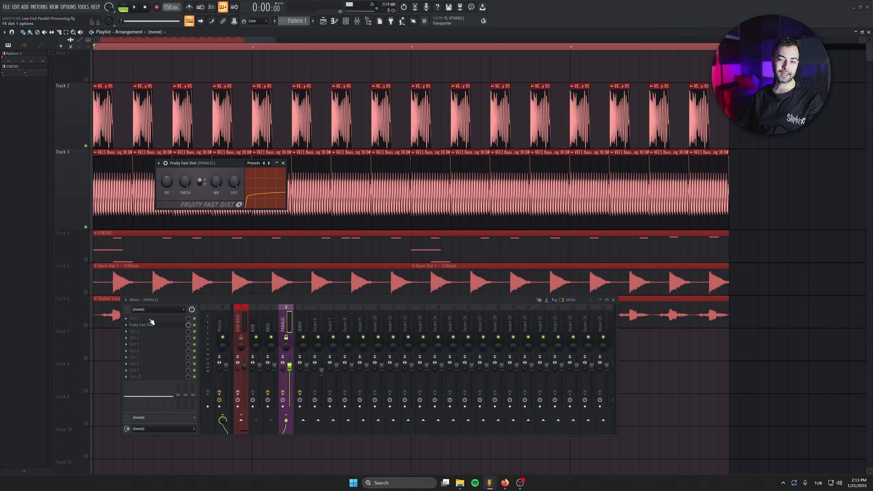
- Load Fruity Parametric EQ 2 in the first effect slot of PARALEL and apply the LOWCUT preset
left_click(151, 319)
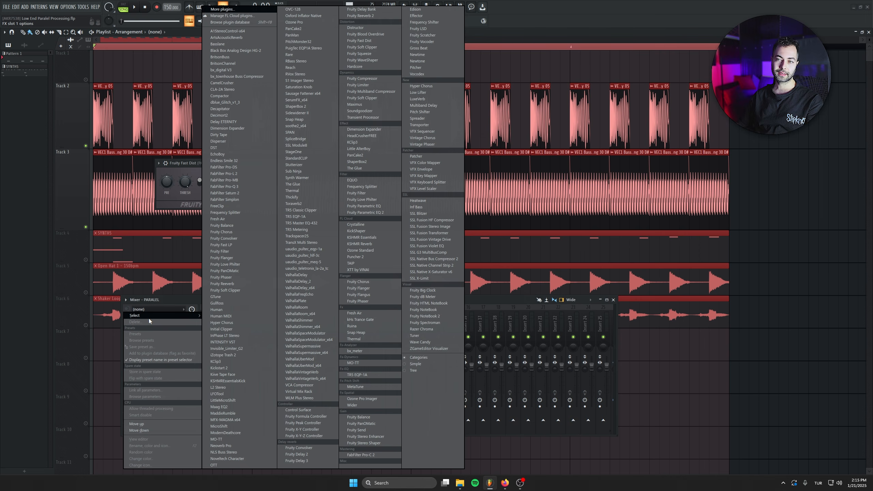
left_click(370, 212)
left_click_drag(389, 163, 258, 135)
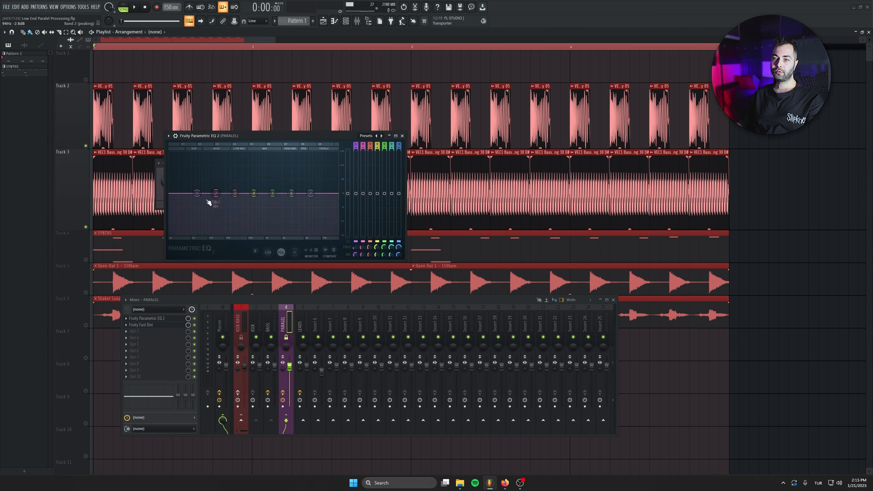
left_click(365, 135)
left_click(383, 215)
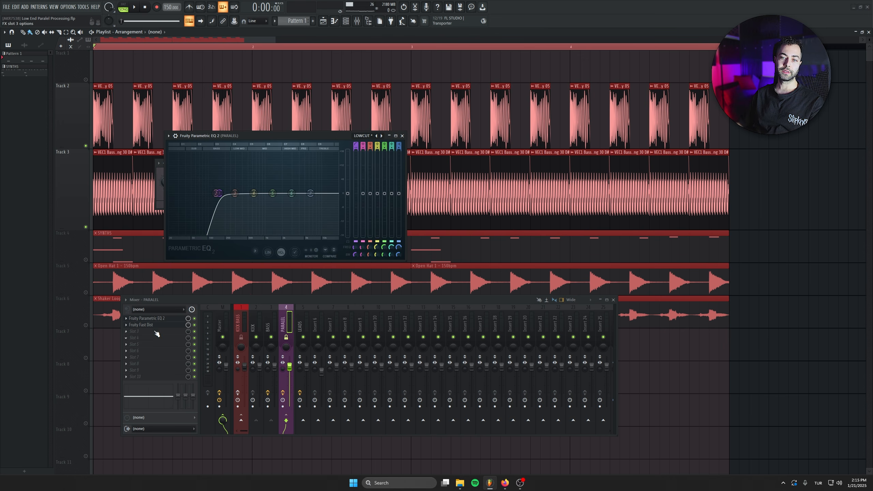
- Fine-tune the high-pass frequency of band 1 in the first EQ while auditioning the PARALEL track
mouse_move(218, 194)
left_mouse_down()
mouse_move(231, 193)
mouse_move(217, 193)
left_mouse_up()
key("space")
key("space")
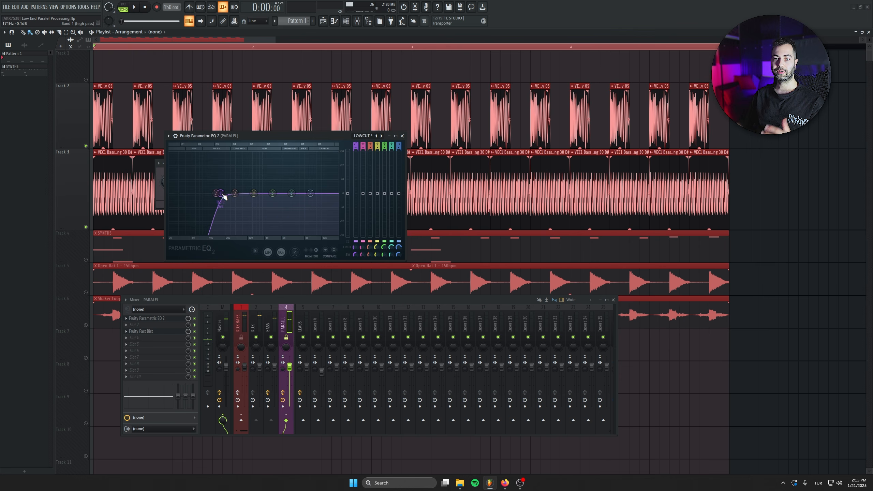
key("space")
left_click_drag(221, 193, 218, 193)
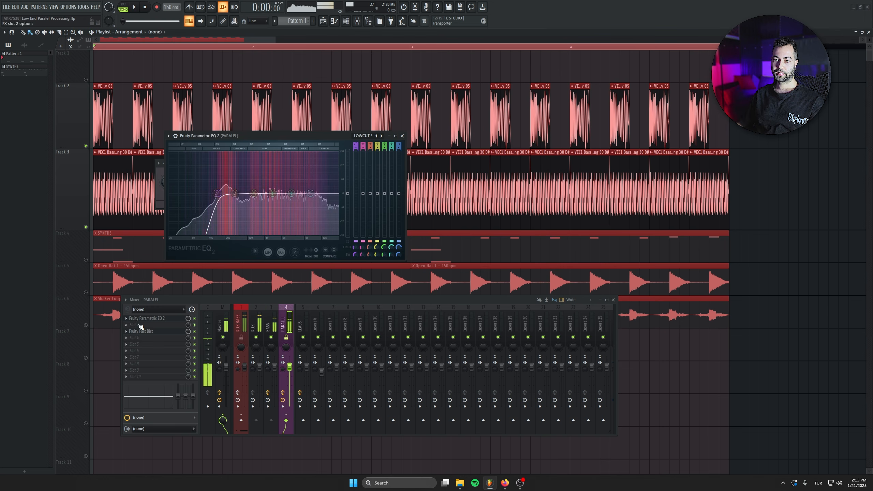
key("space")
- Put Fruity Fast Dist in the second slot, add a copy of the low-cut EQ after it and fine-tune its cut
mouse_move(149, 334)
left_mouse_down()
mouse_move(149, 326)
mouse_move(160, 332)
left_mouse_up()
left_click(126, 319)
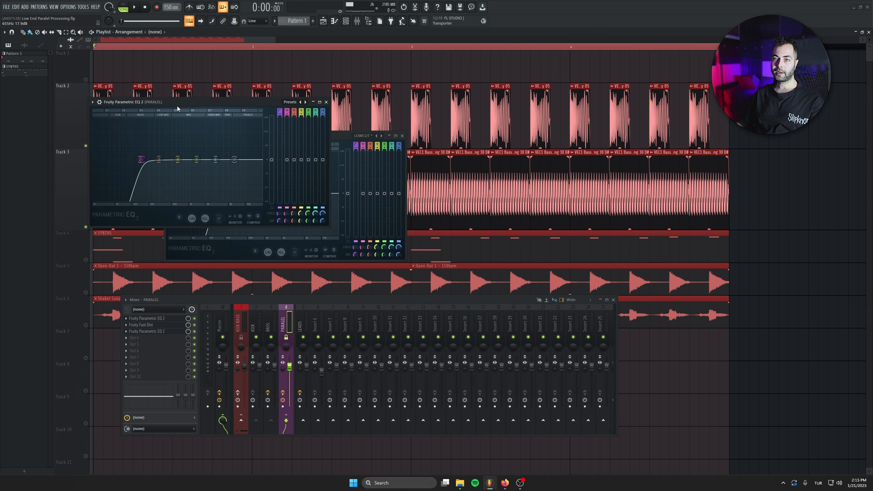
left_click_drag(177, 106, 259, 182)
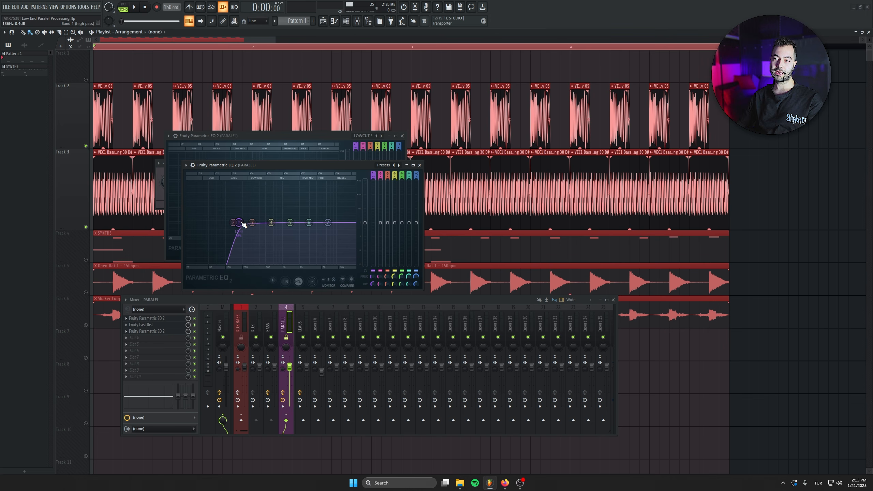
key("space")
left_click_drag(243, 224, 244, 224)
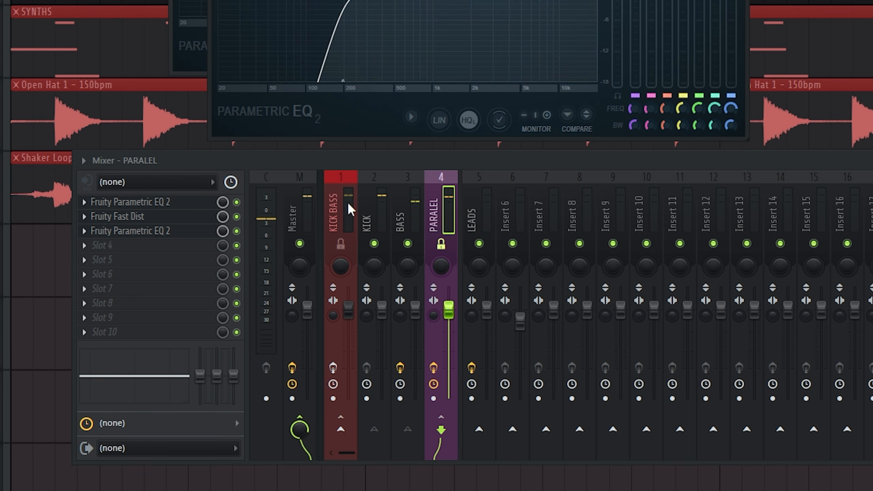
- Unmute KICK BASS, pull the PARALEL fader to minimum and blend it back up to slightly below its default level
left_click(245, 319)
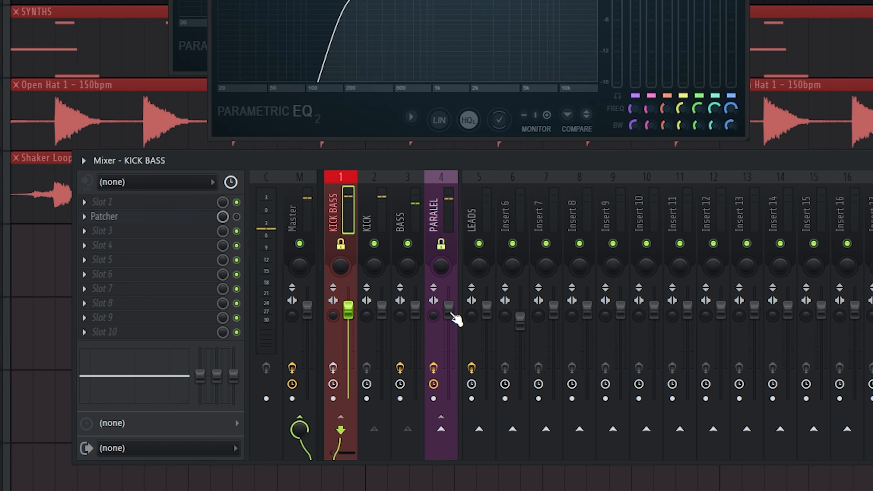
left_click_drag(452, 311, 453, 413)
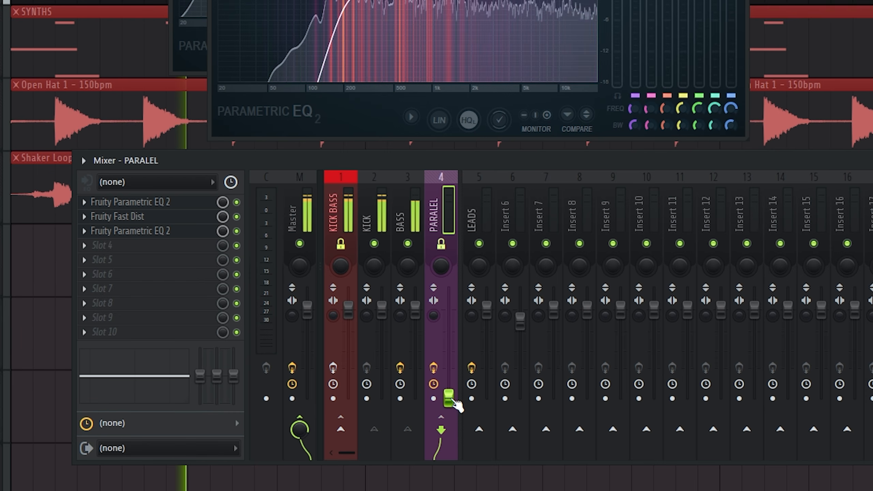
left_click_drag(453, 402, 449, 323)
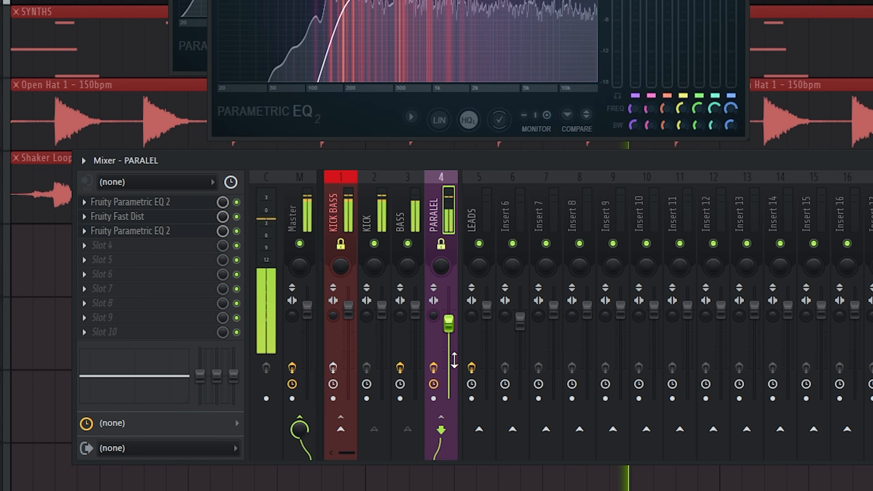
- Raise the second EQ's low-cut frequency slightly and trim the PARALEL fader down a little during playback
left_click_drag(347, 1, 360, 0)
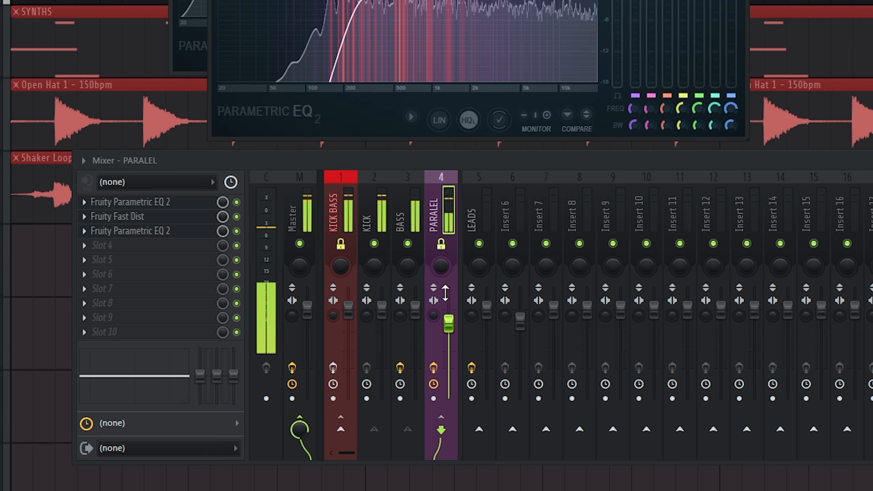
left_click_drag(448, 324, 449, 332)
left_click(703, 0)
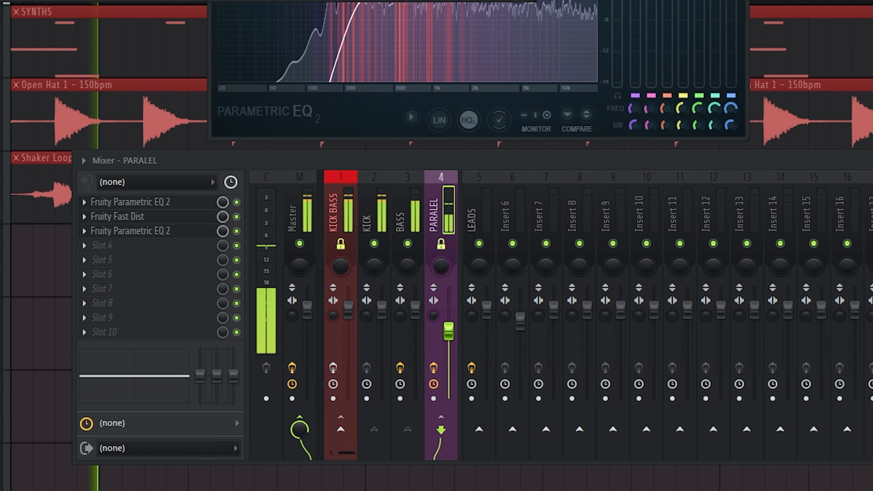
left_click_drag(481, 0, 630, 0)
mouse_move(449, 331)
left_mouse_down()
mouse_move(449, 311)
mouse_move(449, 330)
left_mouse_up()
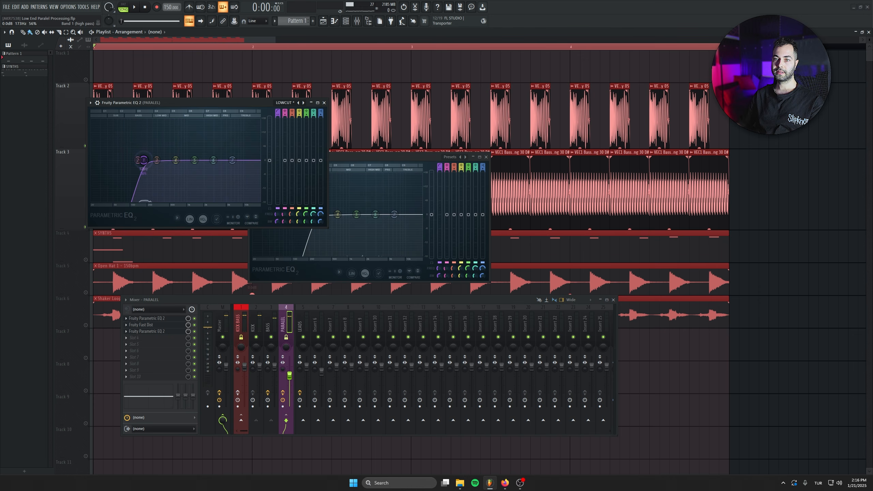
- Audition higher and lower low-cut frequencies on the first EQ, settle on a lower one and set the PARALEL fader to about -6 dB
key("space")
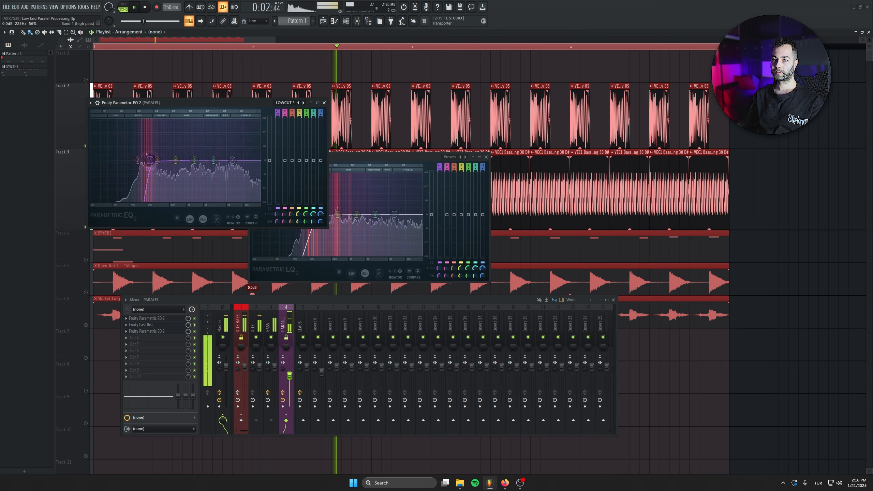
key("space")
mouse_move(145, 160)
left_mouse_down()
mouse_move(113, 160)
mouse_move(136, 160)
left_mouse_up()
key("space")
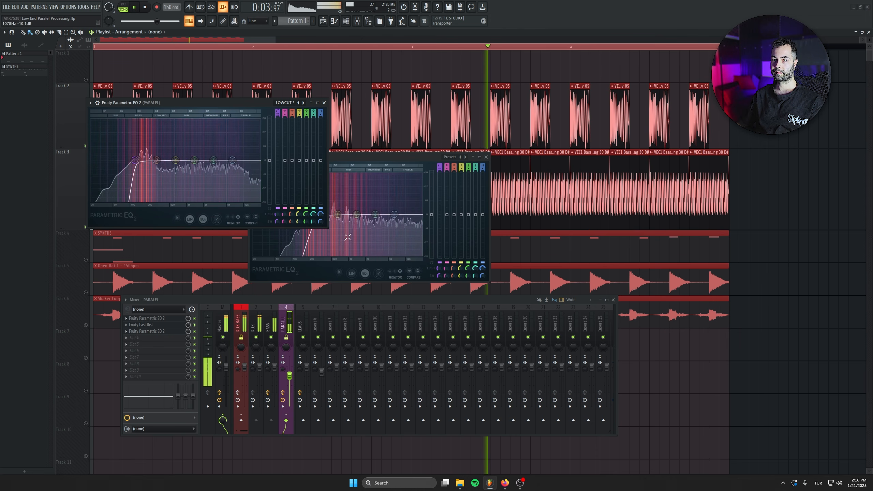
mouse_move(290, 375)
left_mouse_down()
mouse_move(290, 367)
mouse_move(289, 407)
mouse_move(289, 376)
left_mouse_up()
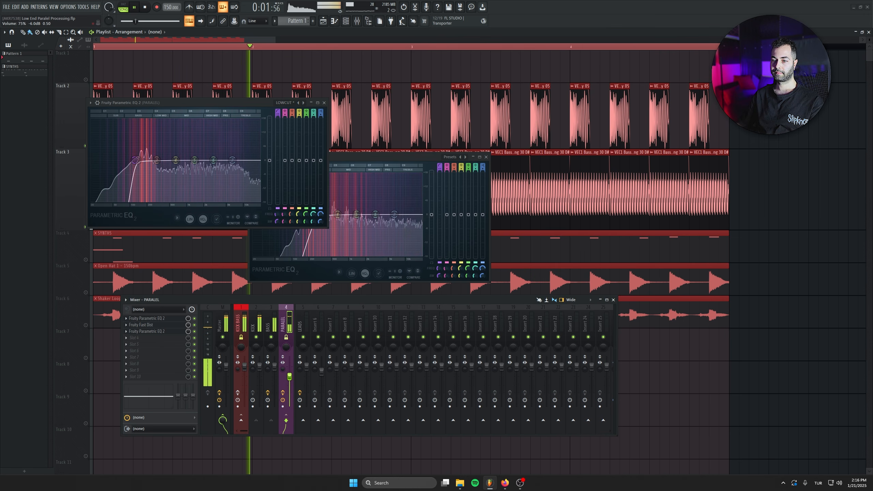
key("space")
- Change band 7 of the first EQ to Low pass with a low-mid cutoff and raise the PARALEL fader to its default level during playback
right_click(232, 160)
mouse_move(242, 184)
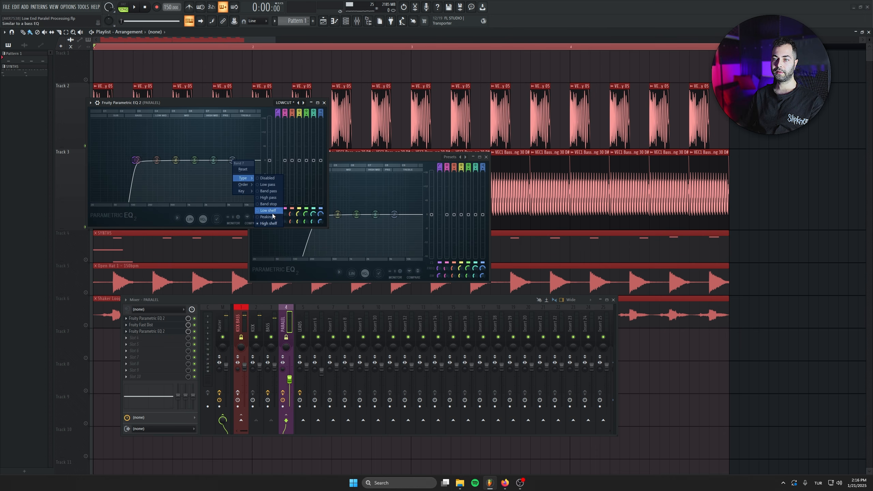
left_click(268, 184)
left_click_drag(236, 163, 166, 160)
key("space")
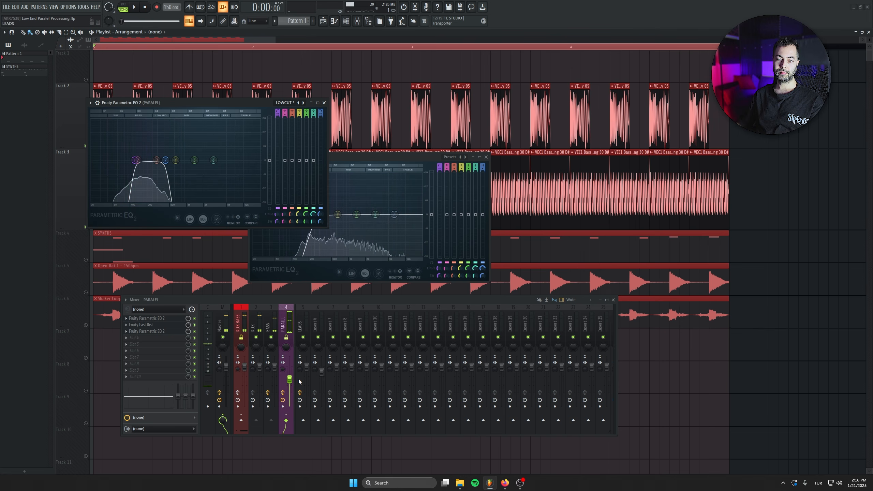
left_click_drag(290, 379, 289, 366)
key("space")
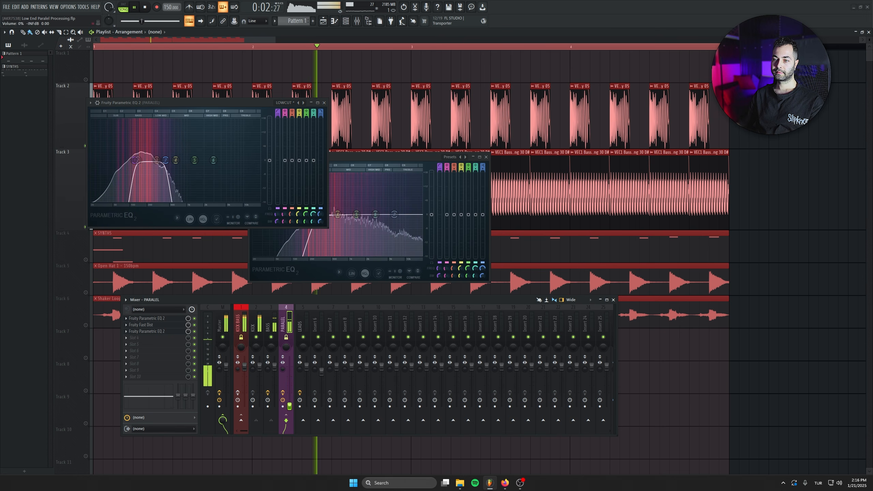
- Audition a narrower, gentler-sloped low pass on the first EQ and raise its low cut to about 237 Hz
mouse_move(167, 159)
left_mouse_down()
mouse_move(206, 160)
mouse_move(143, 161)
mouse_move(151, 161)
left_mouse_up()
right_click(207, 162)
mouse_move(218, 185)
left_click(242, 205)
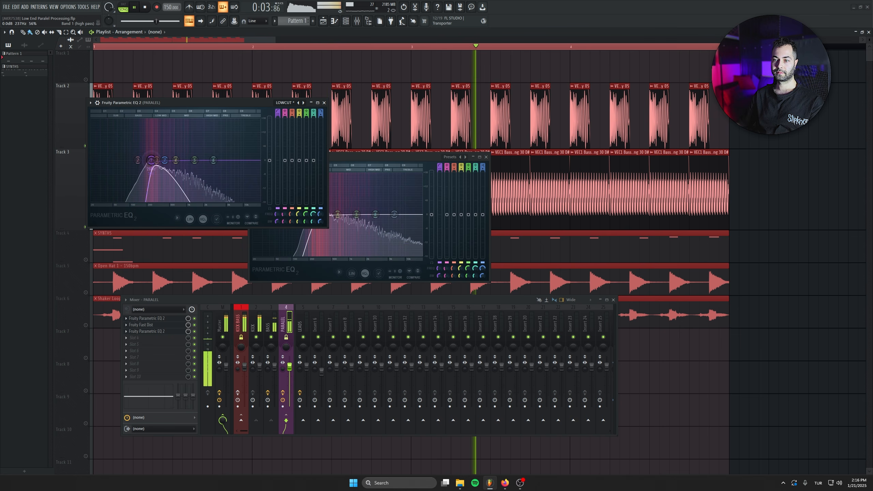
key("space")
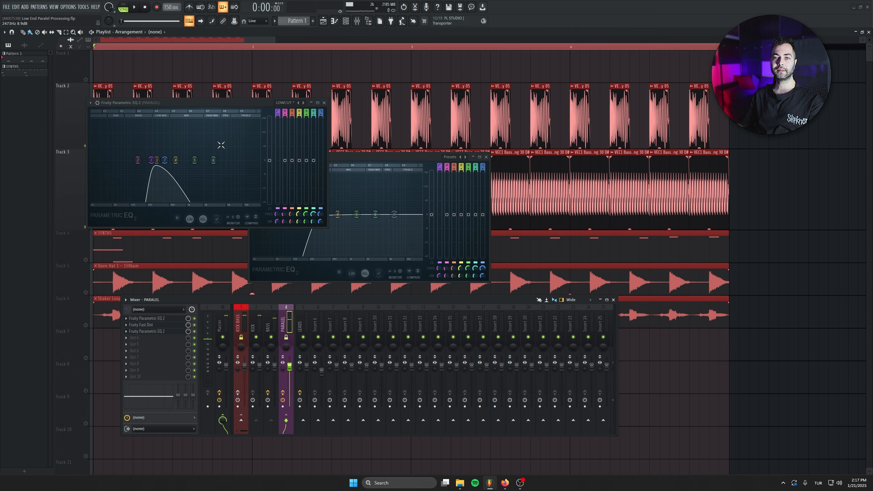
- Move the first EQ's low-pass cutoff up into the highs and its low cut back down into the bass range
left_click(356, 168)
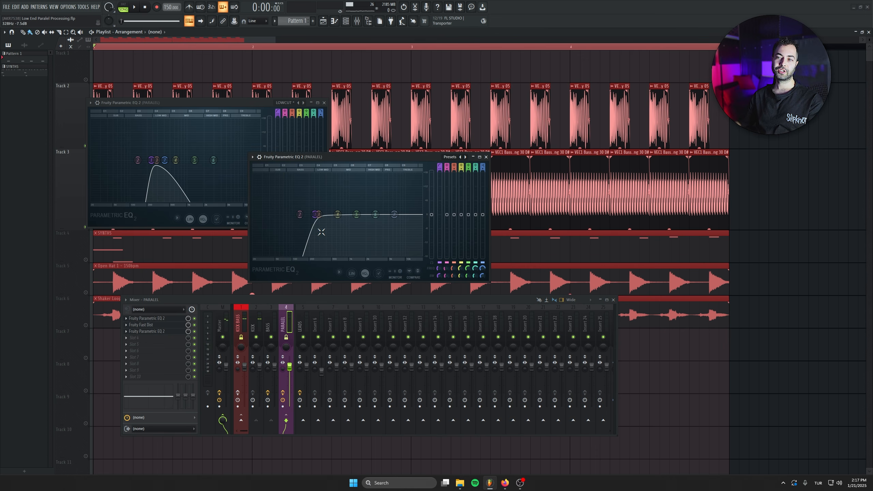
left_click_drag(164, 160, 246, 160)
key("space")
left_click_drag(151, 160, 134, 159)
key("space")
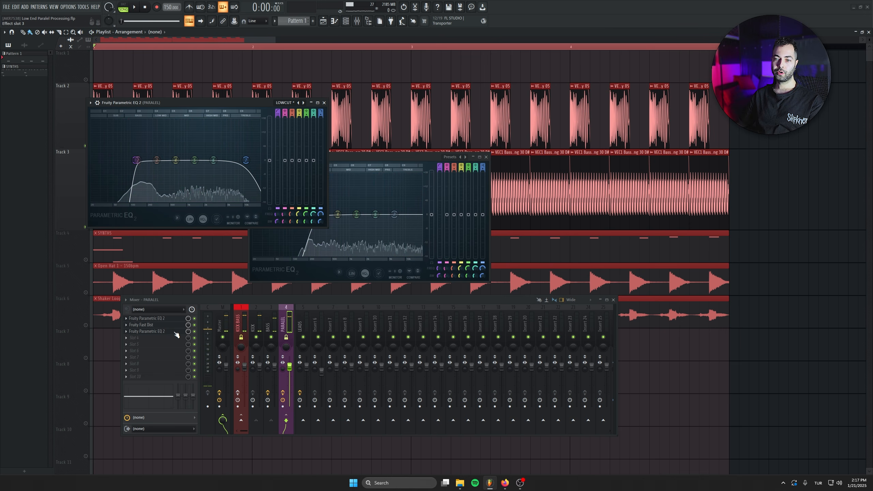
- Move the second EQ to slot 5 and load Decapitator in slot 3 in place of the bypassed Fruity Fast Dist
left_click_drag(162, 331, 175, 345)
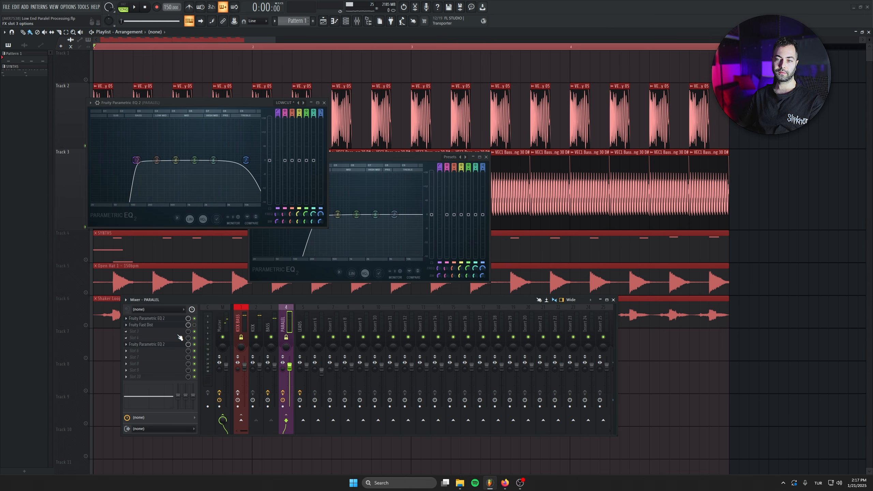
left_click(179, 337)
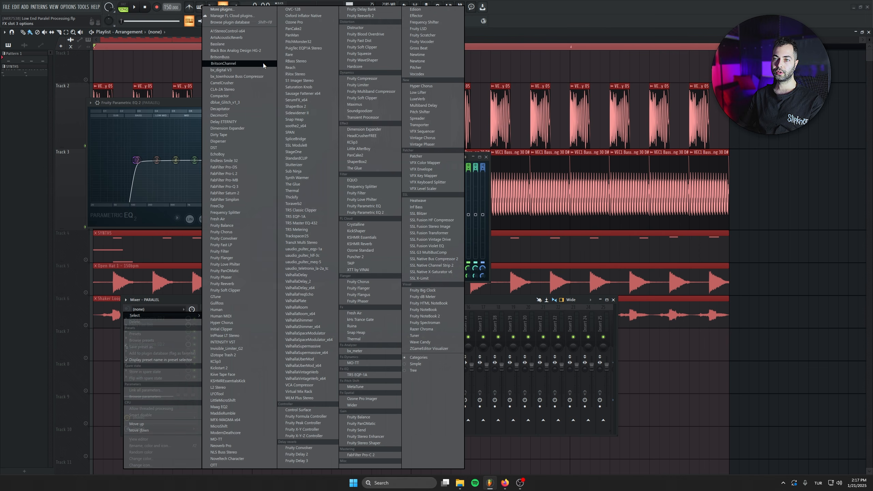
left_click(255, 109)
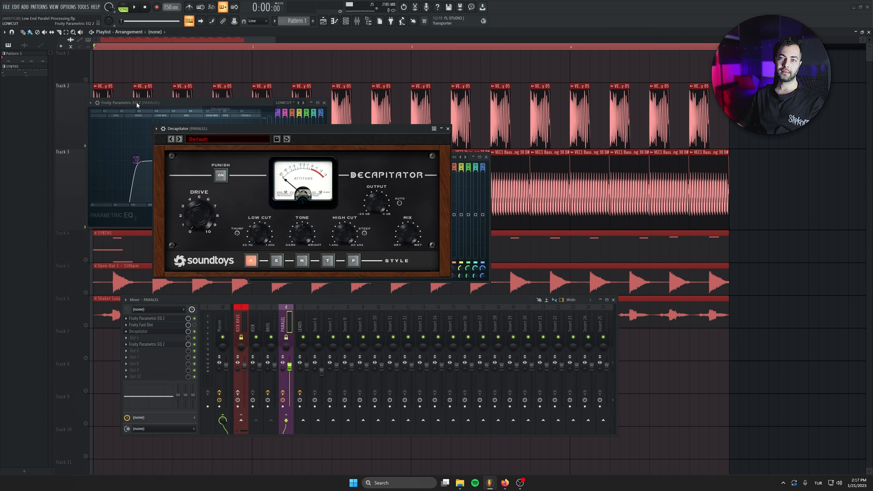
- Enable Punish on Decapitator, then adjust its Drive and darken its Tone to about -7.7 dB during playback
left_click_drag(239, 131, 227, 122)
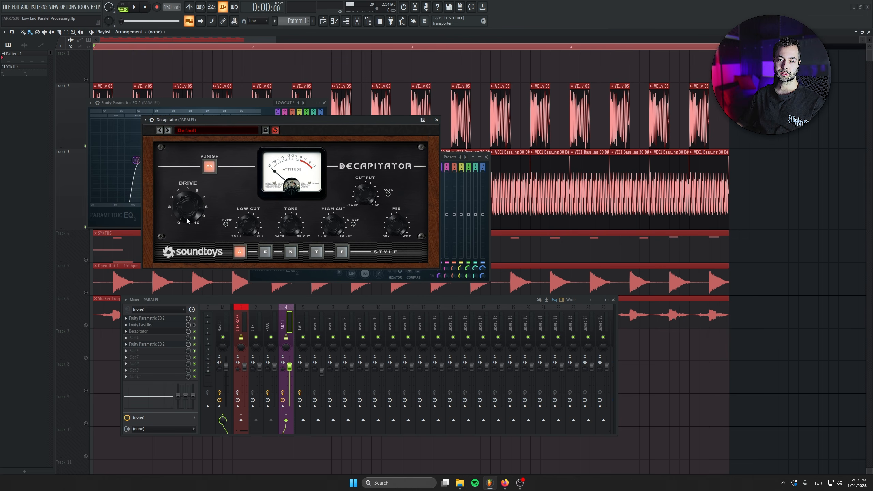
key("space")
mouse_move(189, 217)
left_mouse_down()
mouse_move(187, 188)
mouse_move(194, 223)
left_mouse_up()
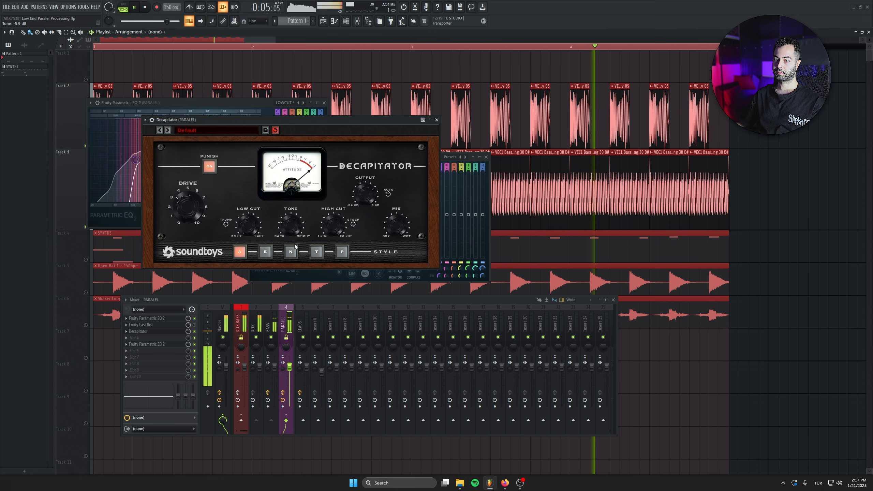
left_click_drag(294, 245, 282, 233)
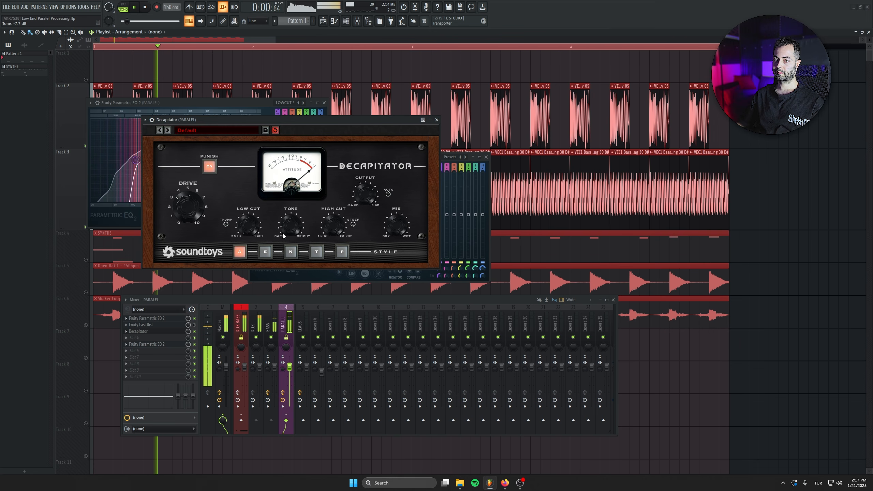
- Compare the mix with the PARALEL fader at minimum, restore it and lower the fader slightly below its default level
left_click_drag(290, 367, 290, 410)
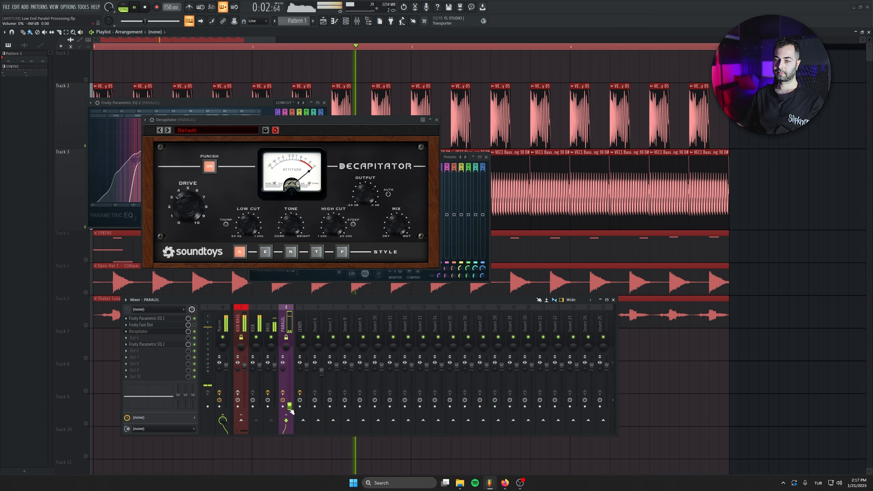
key("ctrl+z")
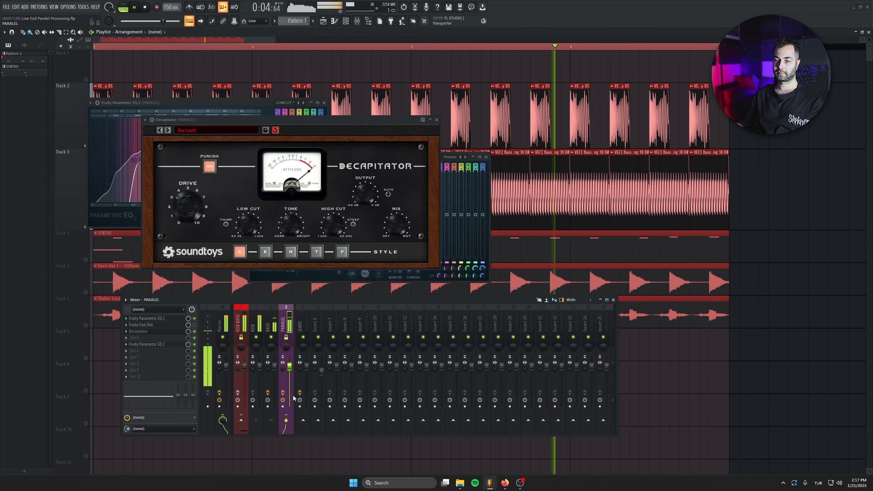
left_click_drag(290, 367, 289, 376)
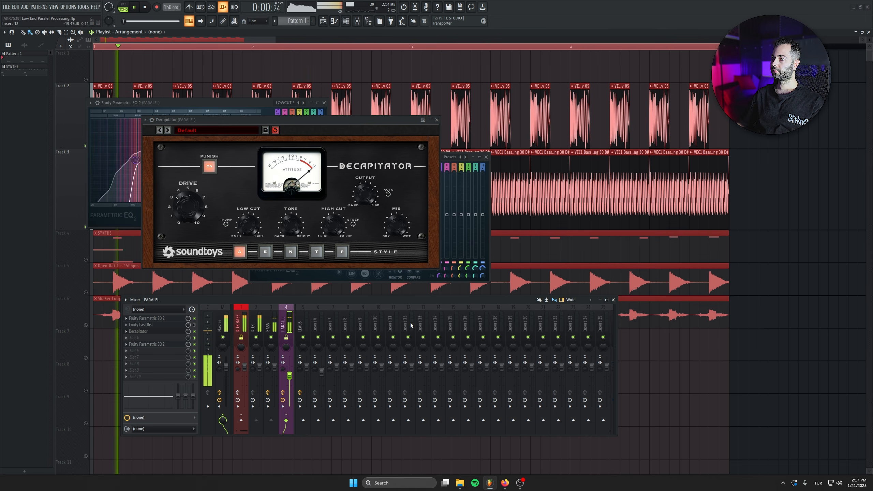
key("space")
- Close all the PARALEL effect windows, reopening the first EQ briefly to review its band settings
left_click(436, 120)
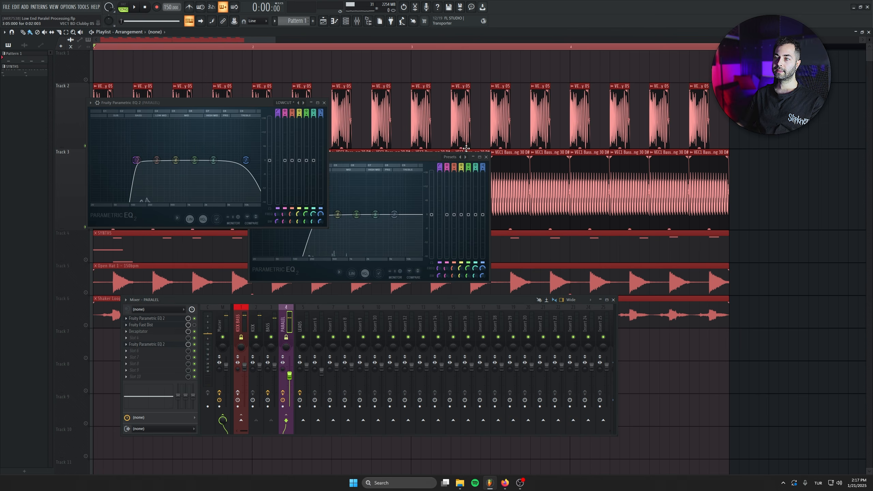
left_click(486, 157)
left_click(325, 103)
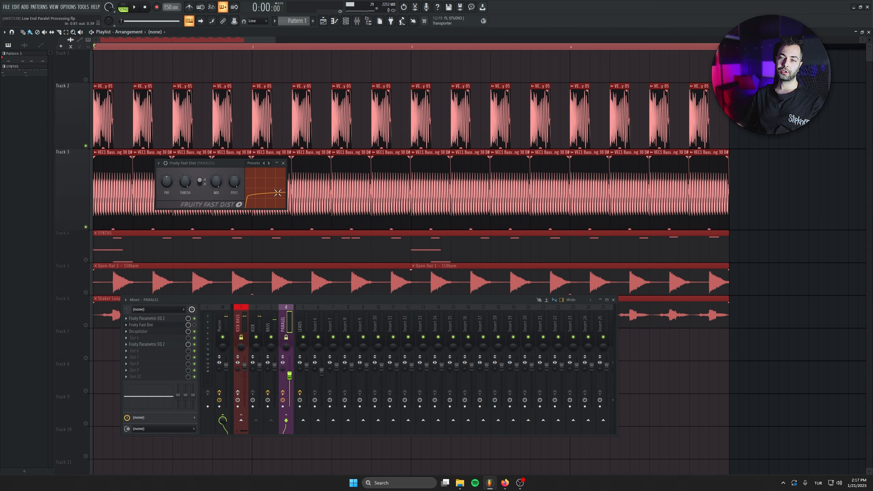
left_click(283, 163)
left_click(146, 319)
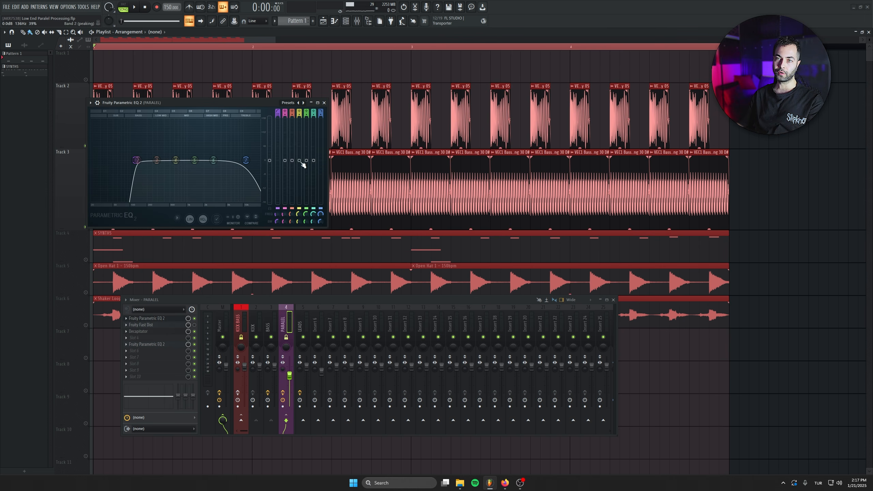
left_click(324, 103)
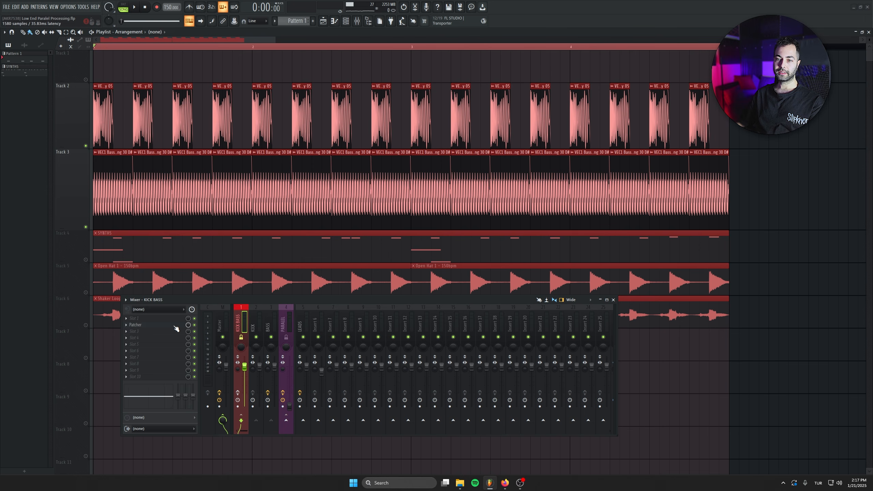
- Open the Patcher parallel processor on the KICK BASS track and play the arrangement through it
left_click(175, 326)
left_click_drag(265, 165, 192, 138)
key("space")
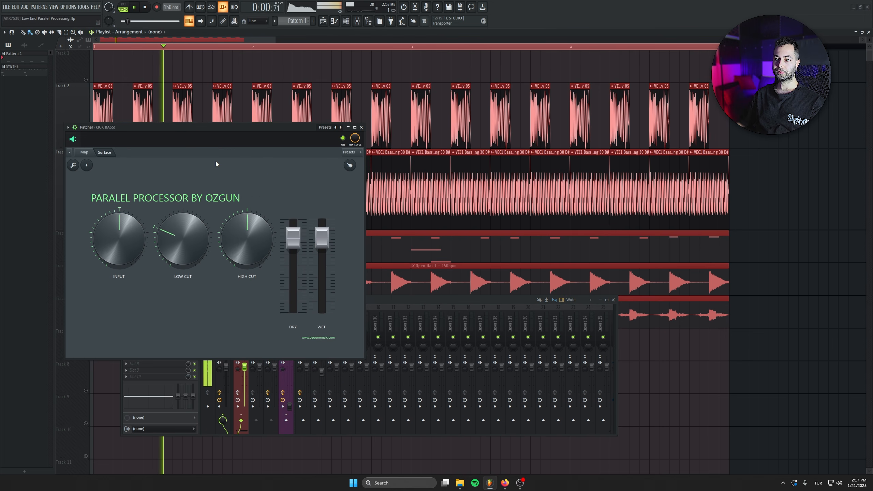
left_click(235, 387)
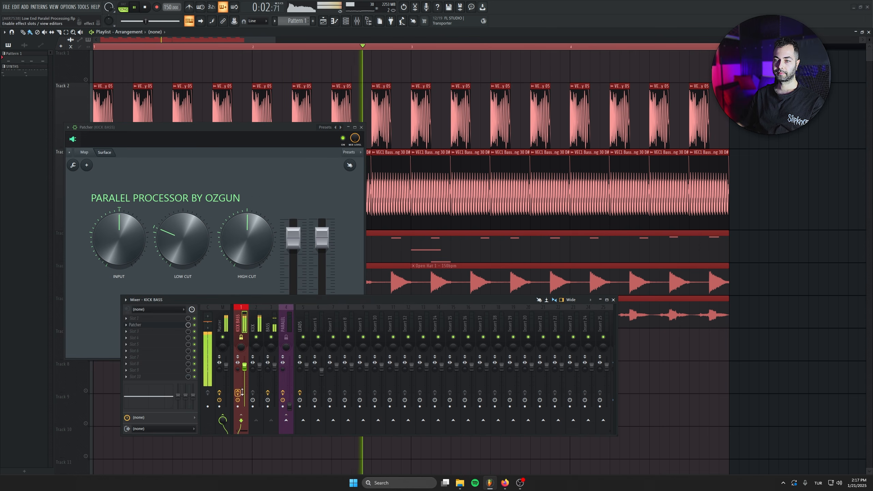
- Audition the Patcher preset with the WET fader pulled down, lower the HIGH CUT and bring the WET fader back up
left_click_drag(321, 237, 321, 271)
left_click_drag(247, 239, 247, 263)
left_click_drag(322, 271, 322, 238)
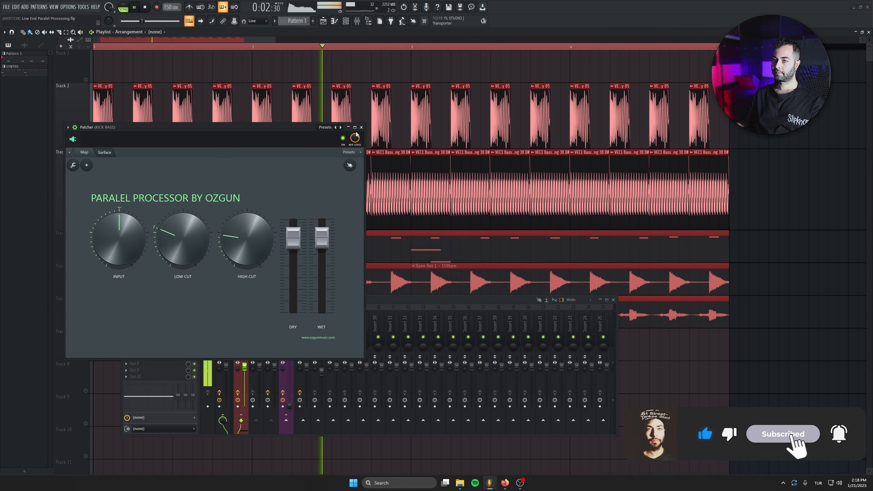
- Turn the Patcher preset's HIGH CUT to maximum, raise its INPUT and lower the WET fader slightly
left_click_drag(246, 245, 268, 222)
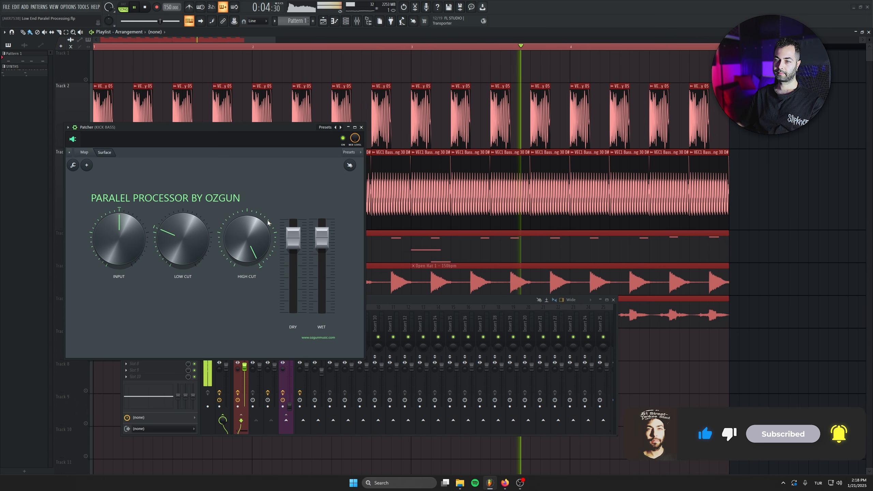
mouse_move(125, 243)
left_mouse_down()
mouse_move(124, 223)
mouse_move(125, 237)
left_mouse_up()
mouse_move(322, 238)
left_mouse_down()
mouse_move(322, 267)
mouse_move(322, 250)
left_mouse_up()
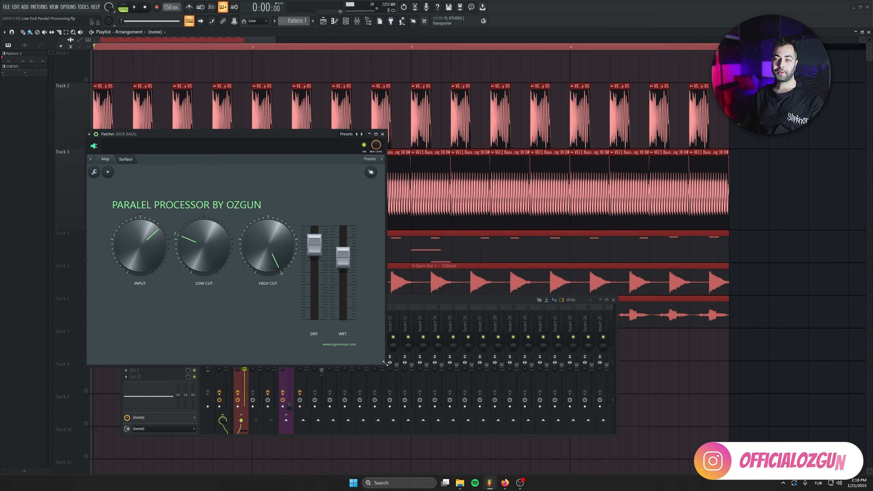